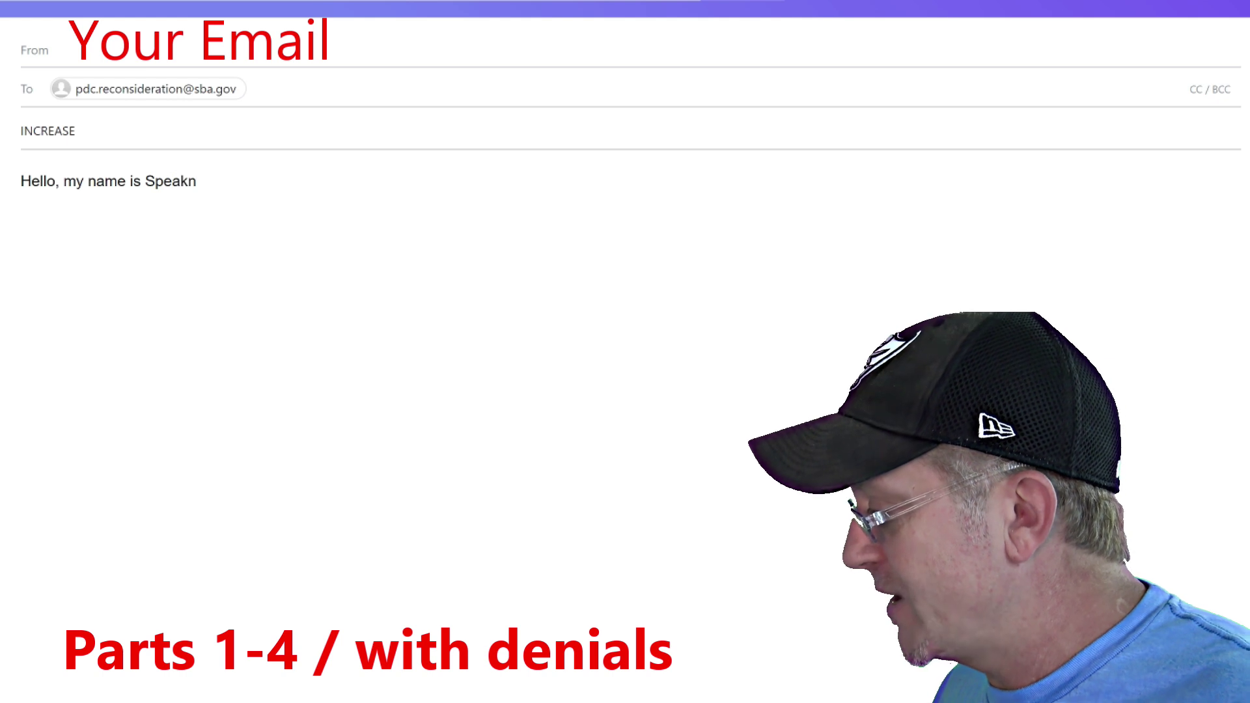
# - Replace the sender's name after "my name is" in the email body, end the sentence with a period and start the next with "I"
pyautogui.press('BackSpace')
pyautogui.press('BackSpace')
pyautogui.press('BackSpace')
pyautogui.press('BackSpace')
pyautogui.press('BackSpace')
pyautogui.press('BackSpace')
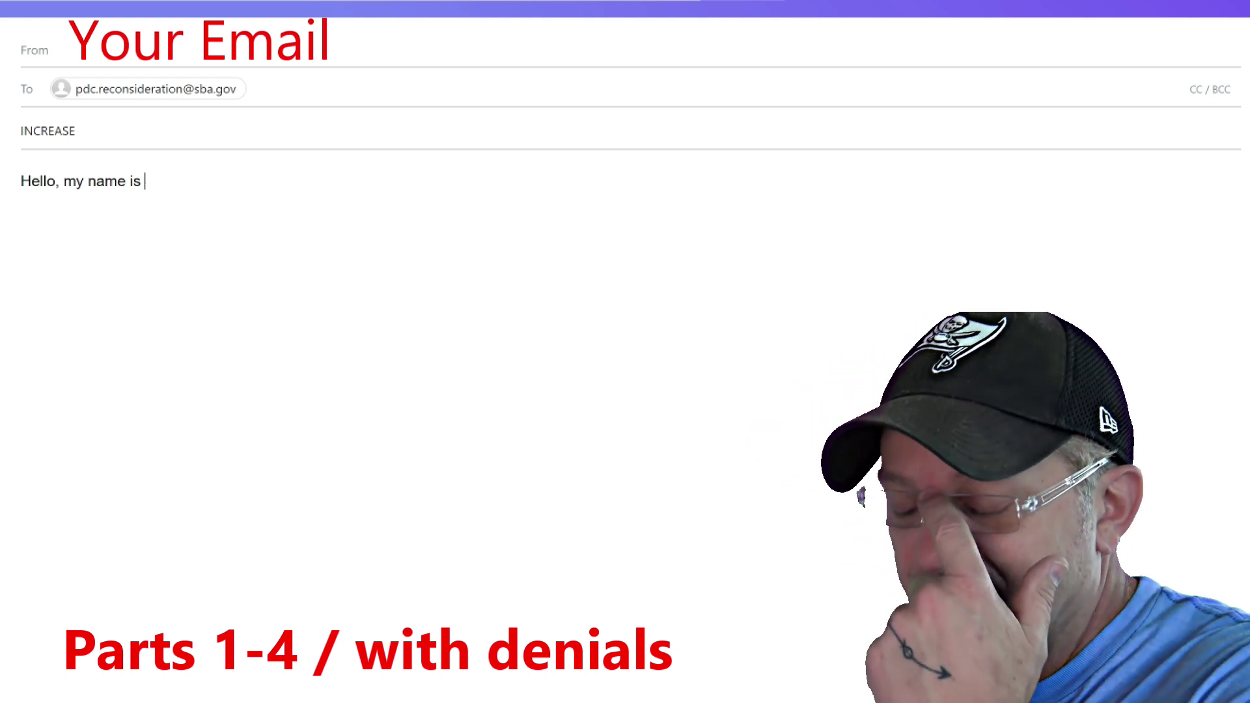
pyautogui.write('speakns')
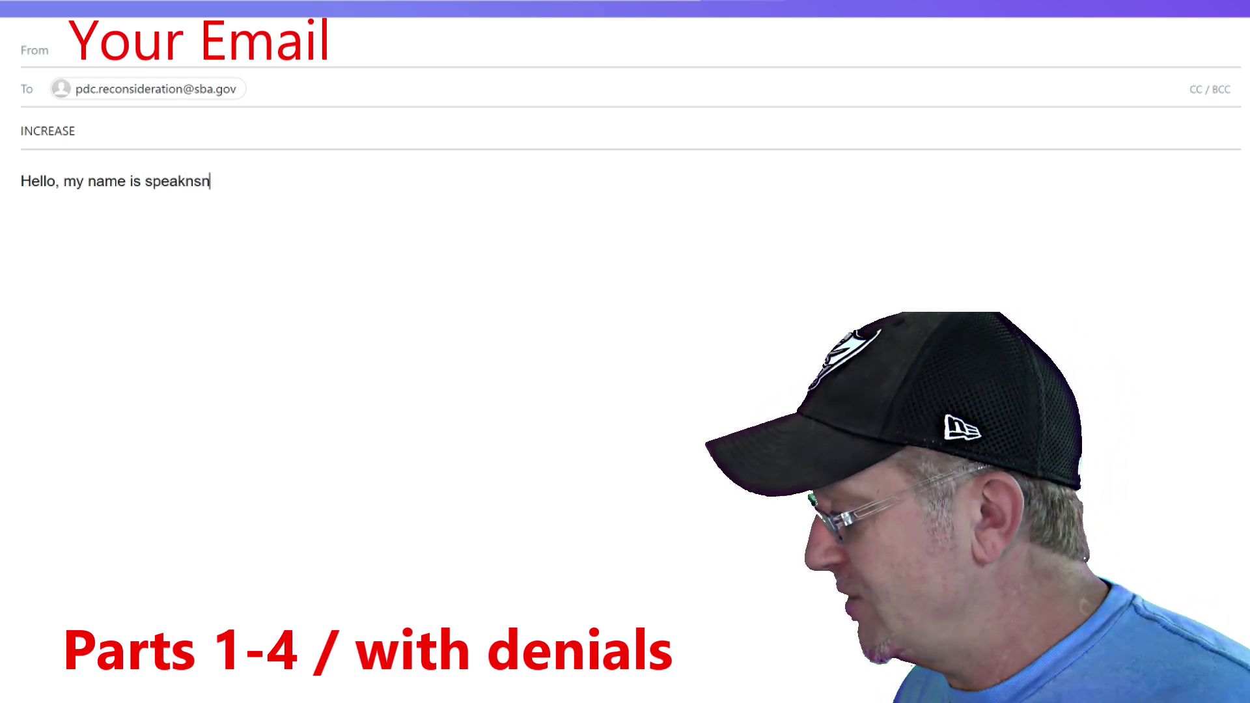
pyautogui.press('BackSpace')
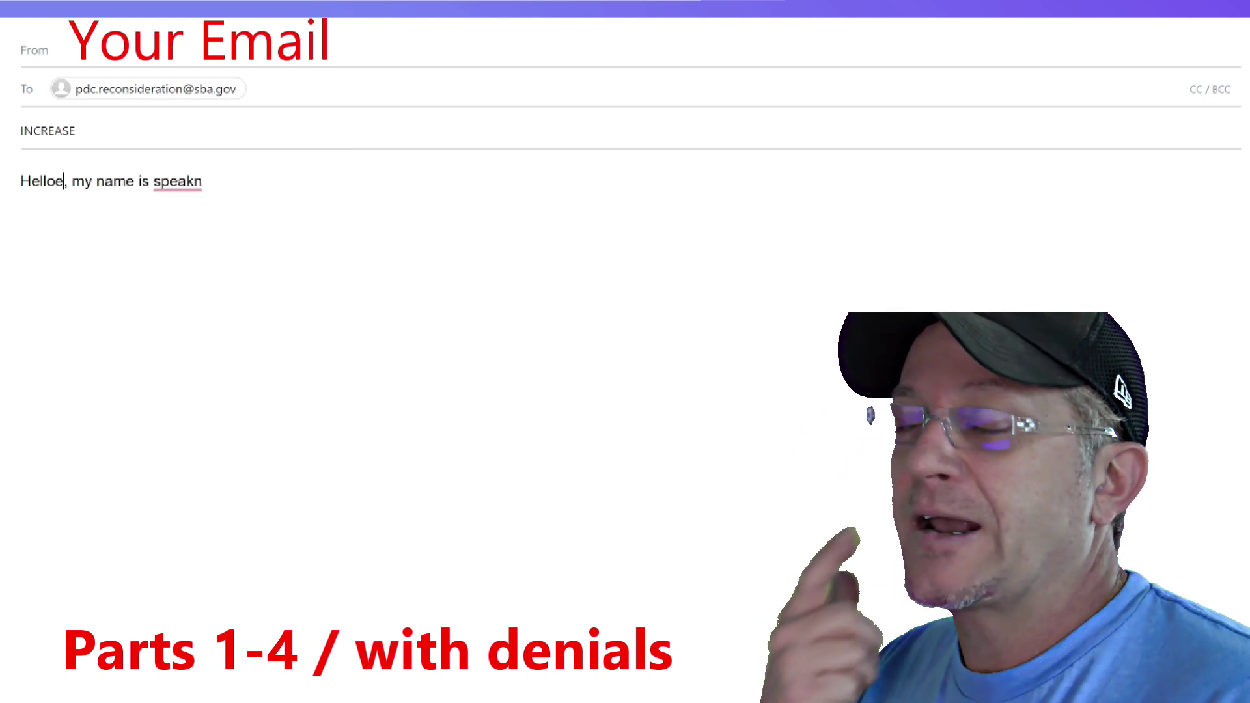
pyautogui.write('seee')
pyautogui.press('BackSpace')
pyautogui.press('BackSpace')
pyautogui.write('e. I ')
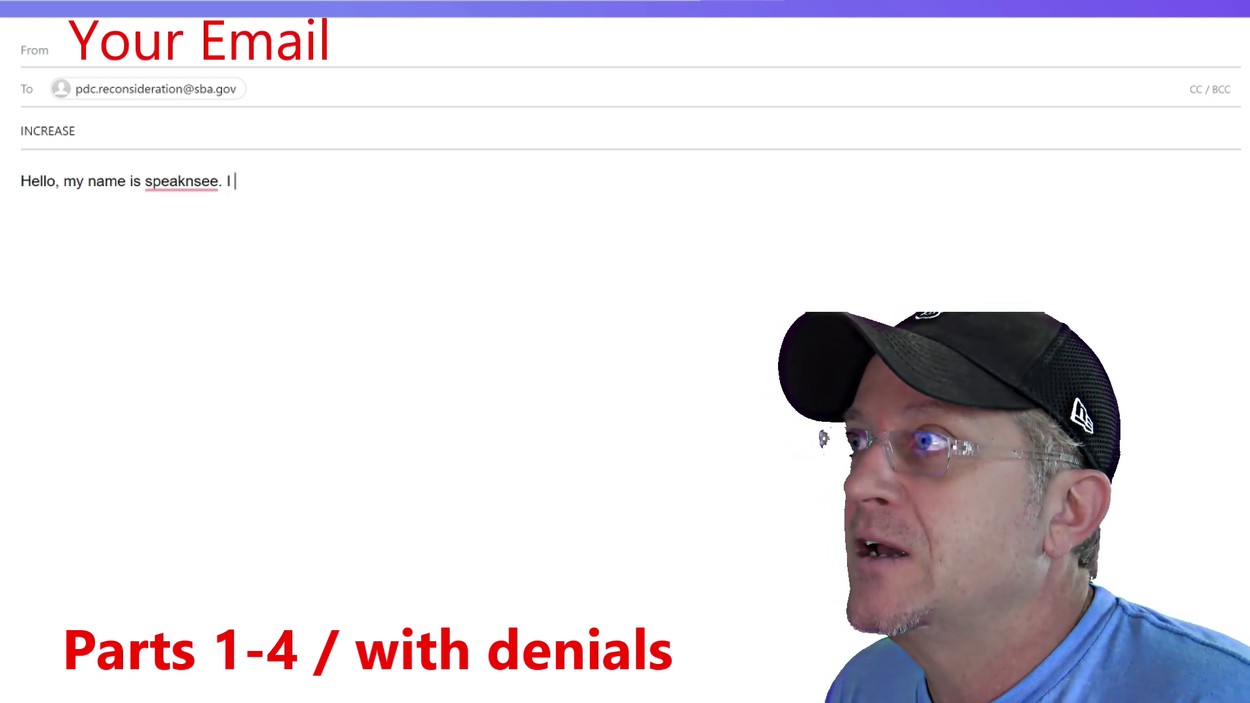
pyautogui.write('am wri')
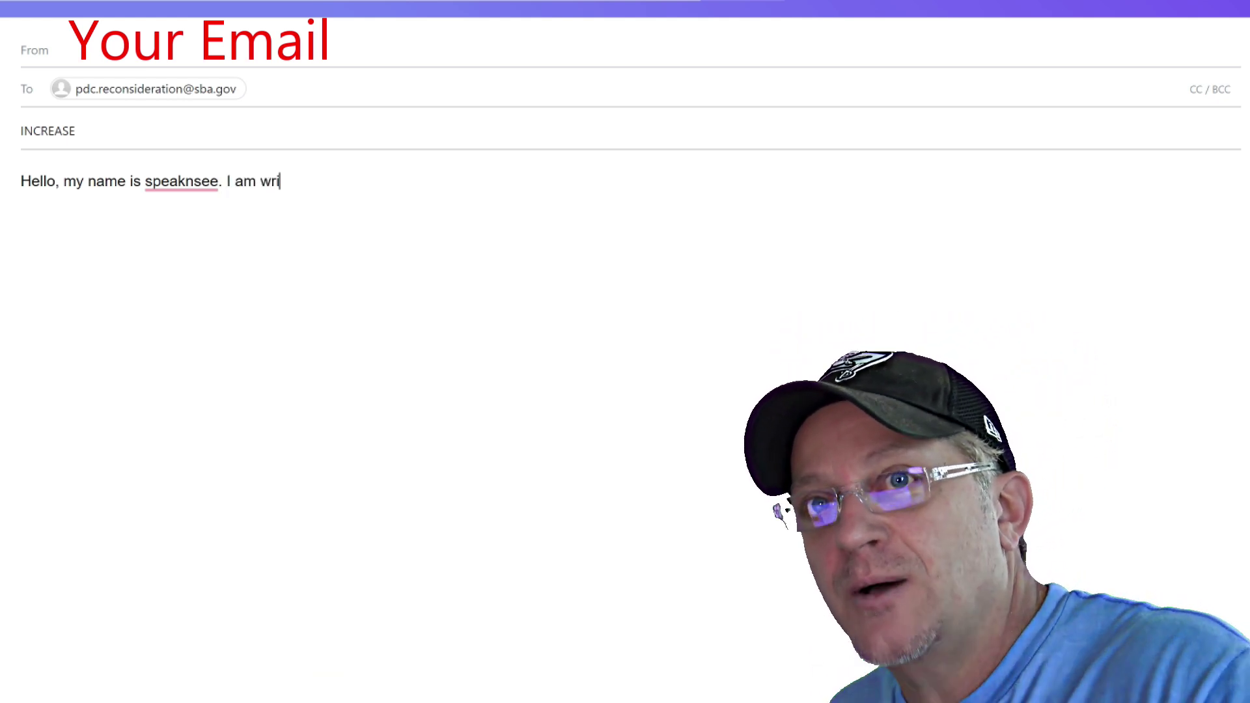
pyautogui.write('ting for')
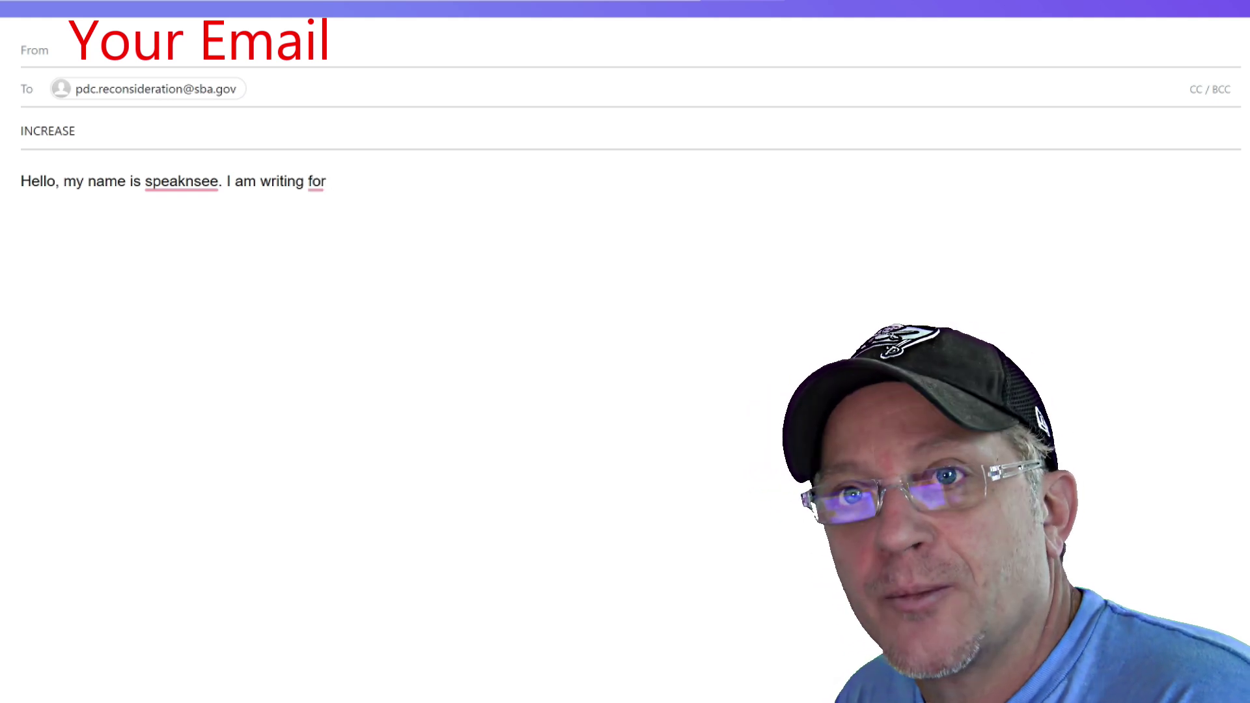
pyautogui.click(211, 181)
pyautogui.write('a')
pyautogui.press('BackSpace')
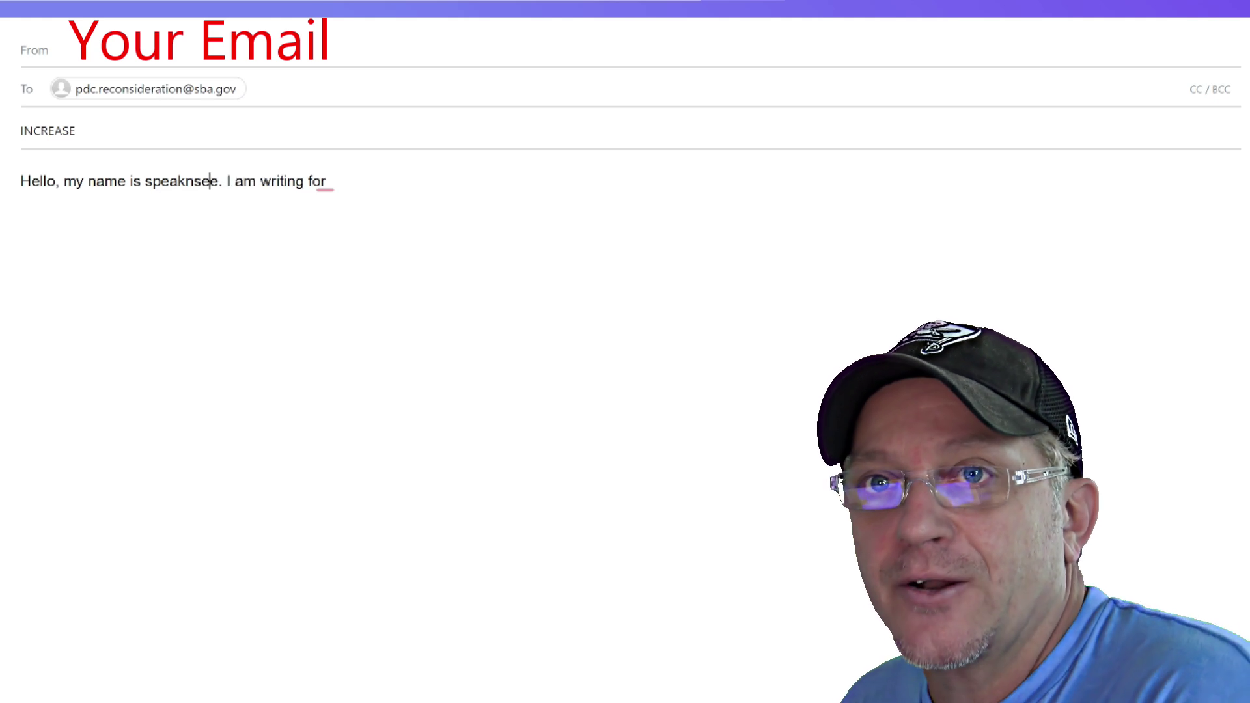
pyautogui.click(330, 181)
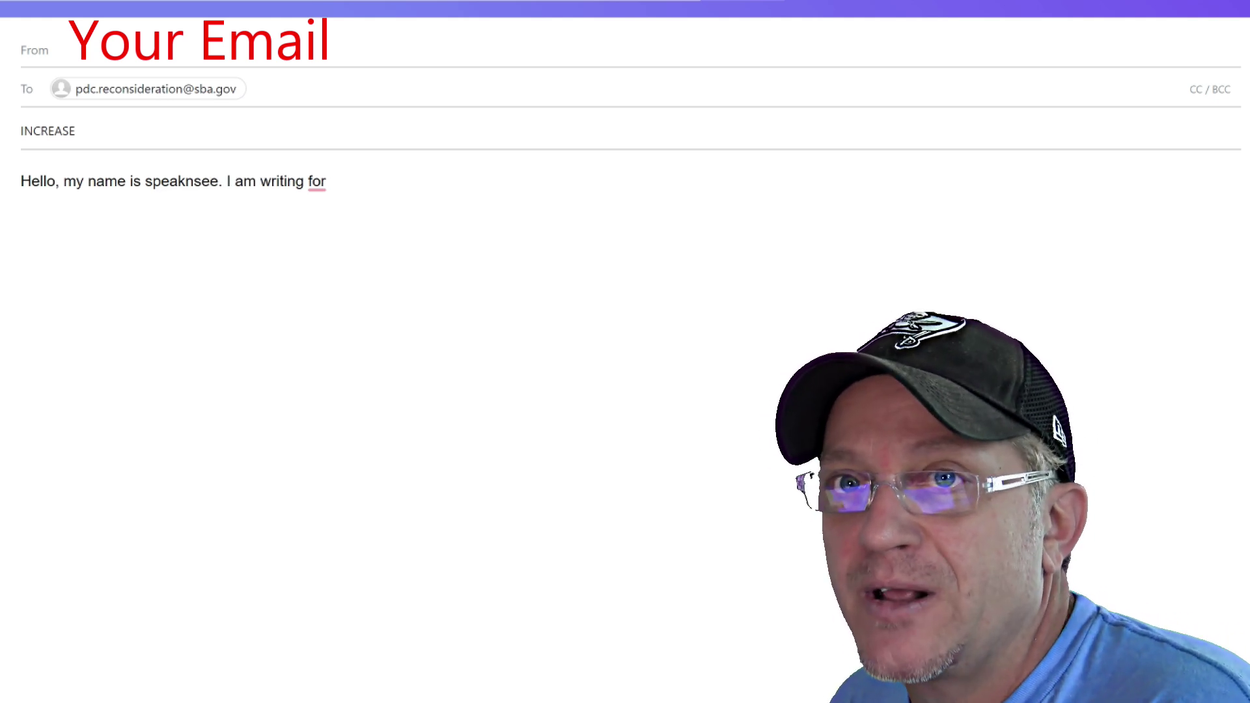
pyautogui.write('a lona')
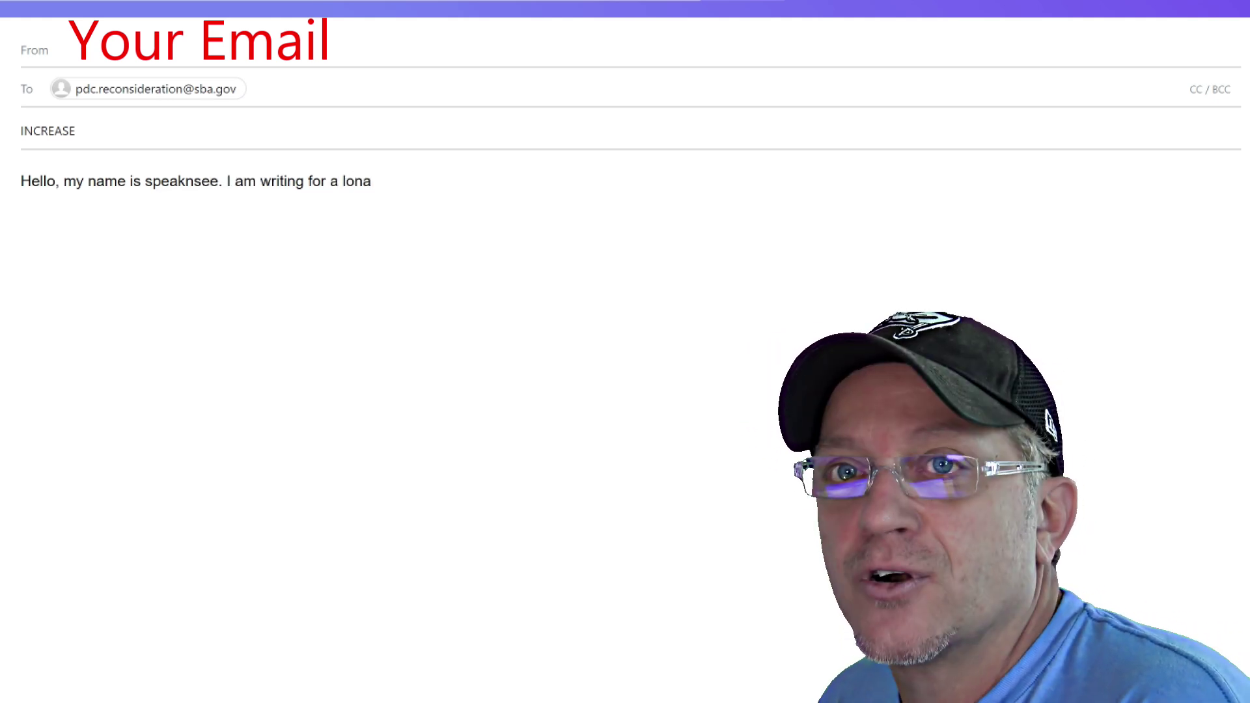
pyautogui.press('BackSpace')
pyautogui.press('BackSpace')
pyautogui.write('an incr')
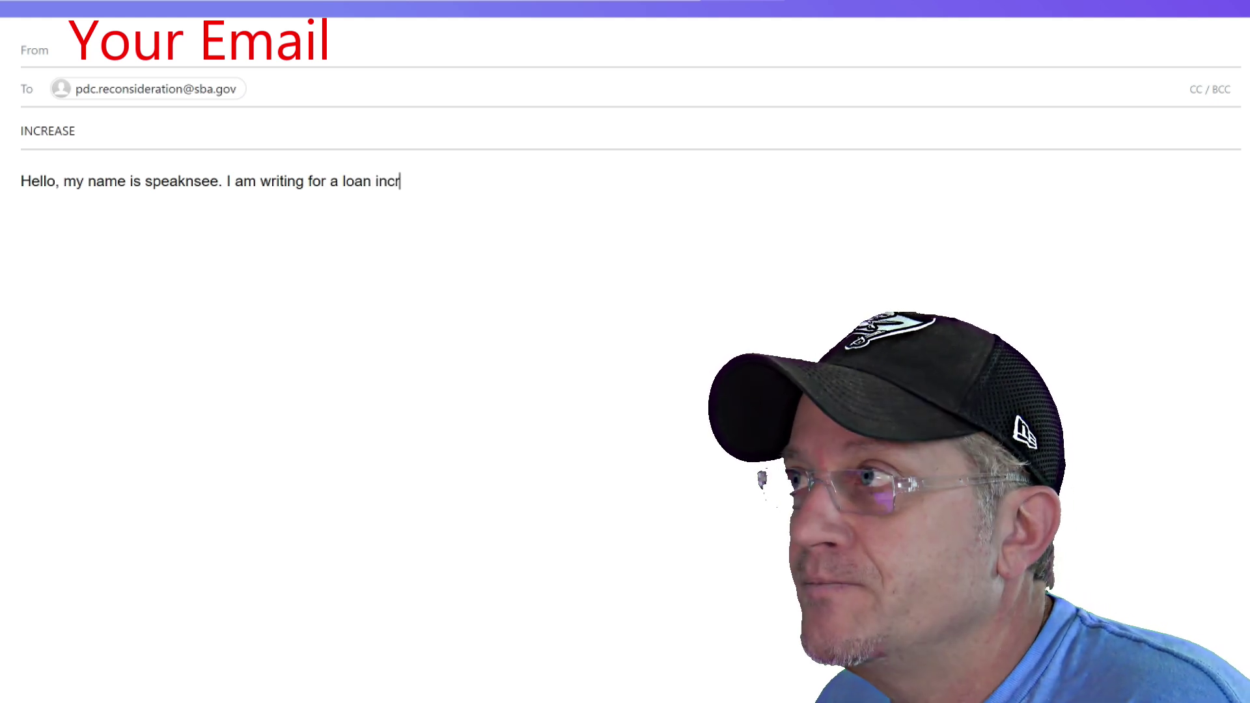
pyautogui.write('ease')
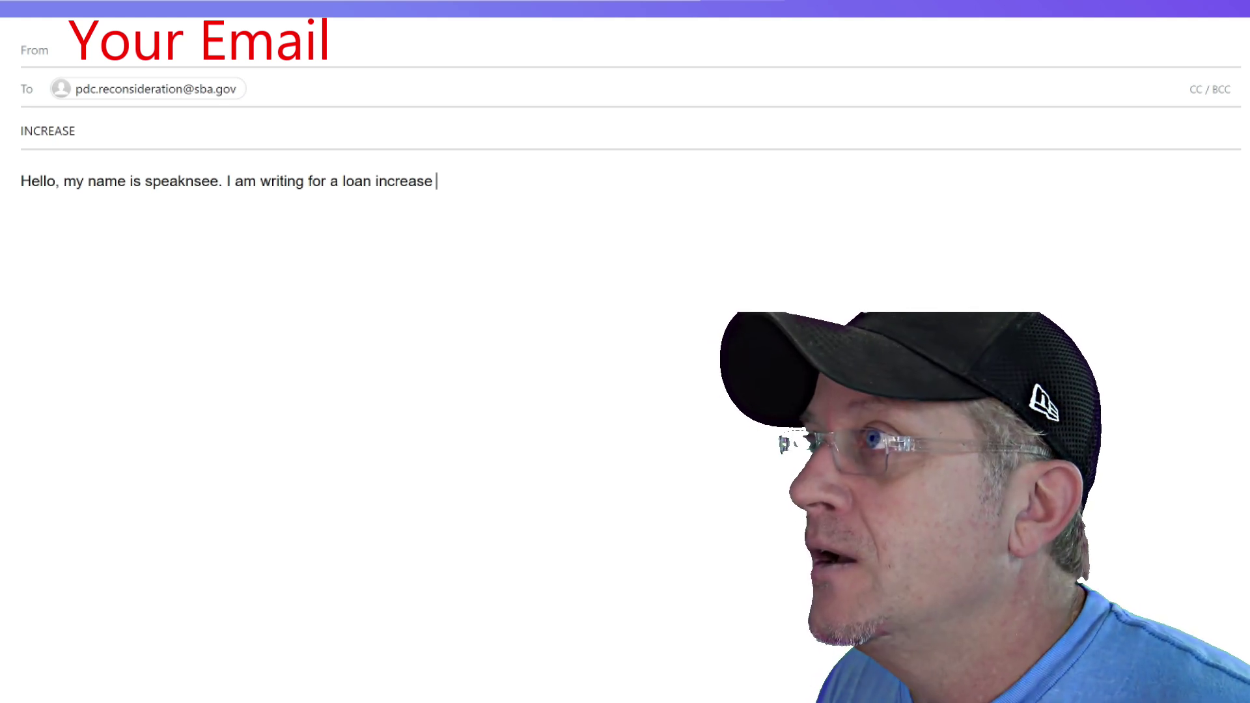
pyautogui.press('BackSpace')
pyautogui.press('BackSpace')
pyautogui.press('BackSpace')
pyautogui.press('BackSpace')
pyautogui.press('BackSpace')
pyautogui.press('BackSpace')
pyautogui.press('BackSpace')
pyautogui.press('BackSpace')
pyautogui.press('BackSpace')
pyautogui.press('BackSpace')
pyautogui.press('BackSpace')
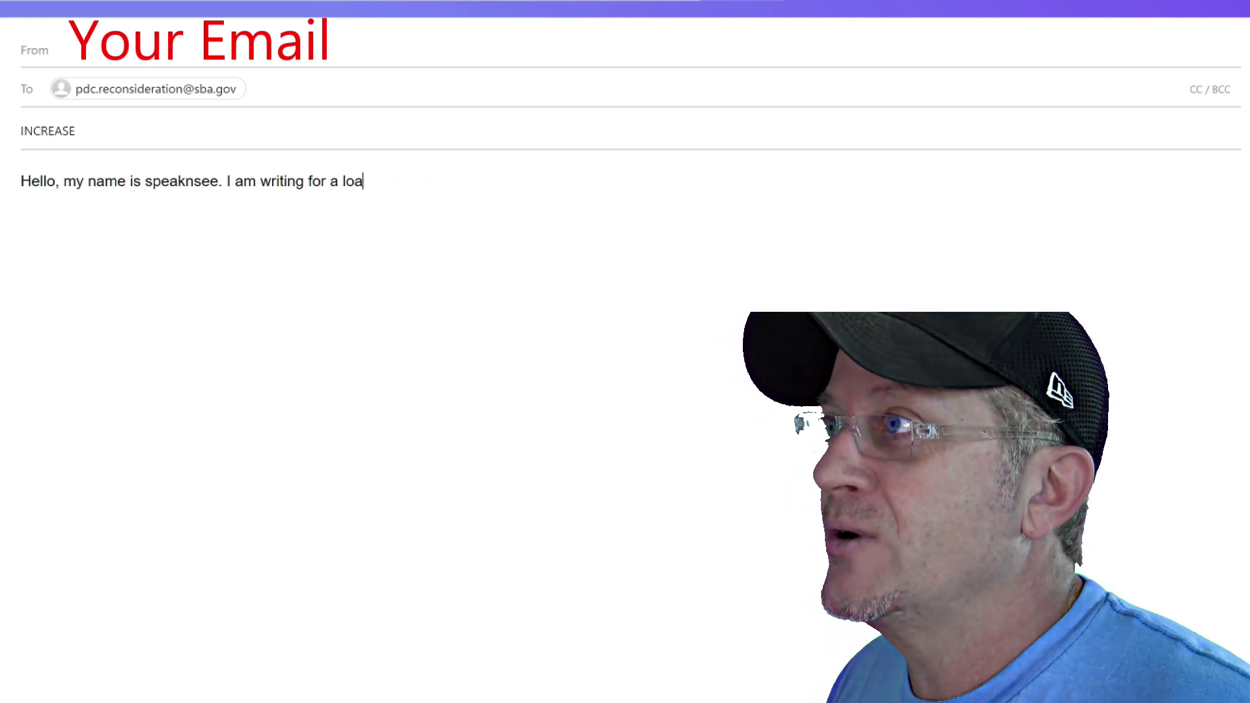
pyautogui.press('BackSpace')
pyautogui.press('BackSpace')
pyautogui.press('BackSpace')
pyautogui.press('BackSpace')
pyautogui.press('BackSpace')
pyautogui.press('BackSpace')
pyautogui.press('BackSpace')
pyautogui.press('BackSpace')
pyautogui.press('BackSpace')
pyautogui.press('BackSpace')
pyautogui.press('BackSpace')
pyautogui.press('BackSpace')
pyautogui.press('BackSpace')
pyautogui.press('BackSpace')
pyautogui.press('BackSpace')
pyautogui.press('BackSpace')
pyautogui.press('BackSpace')
pyautogui.press('BackSpace')
# - Continue the second sentence with "would like to apply for a loan increase/modification due to"
pyautogui.write('would like ')
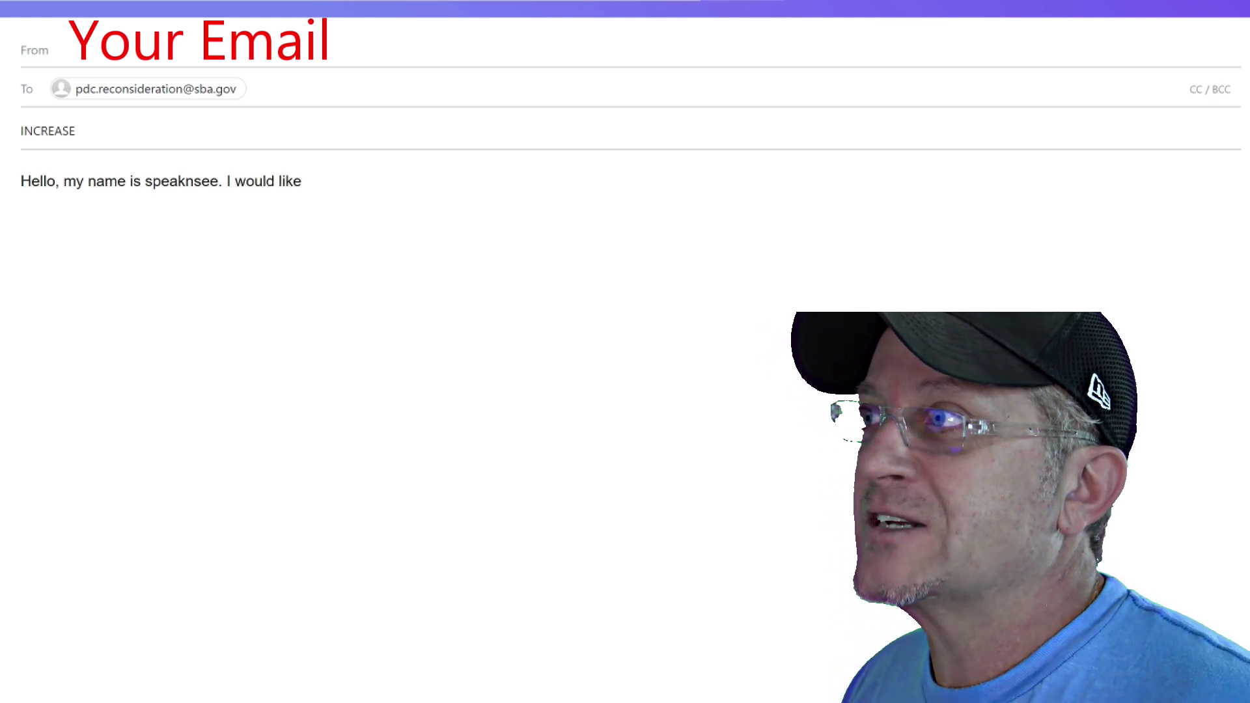
pyautogui.write('to apply fo')
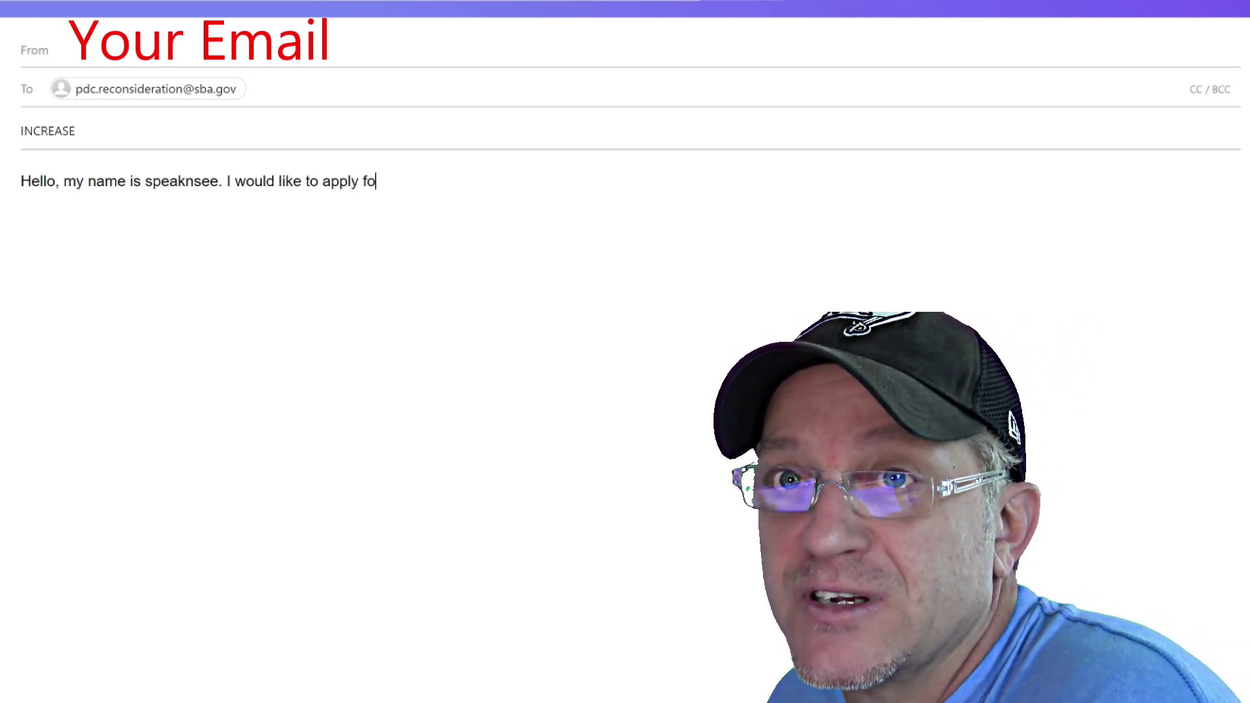
pyautogui.write('r a loan increase/modification')
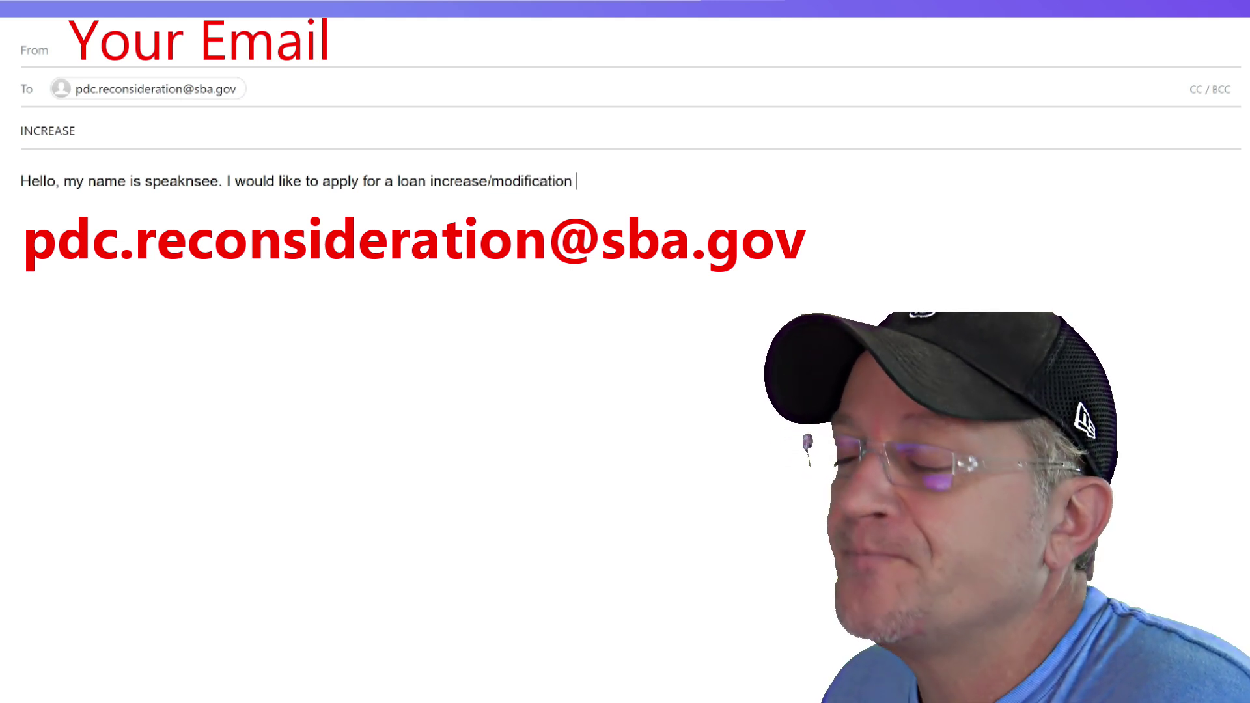
pyautogui.write(' for')
pyautogui.press('BackSpace')
pyautogui.press('BackSpace')
pyautogui.press('BackSpace')
pyautogui.write('to to')
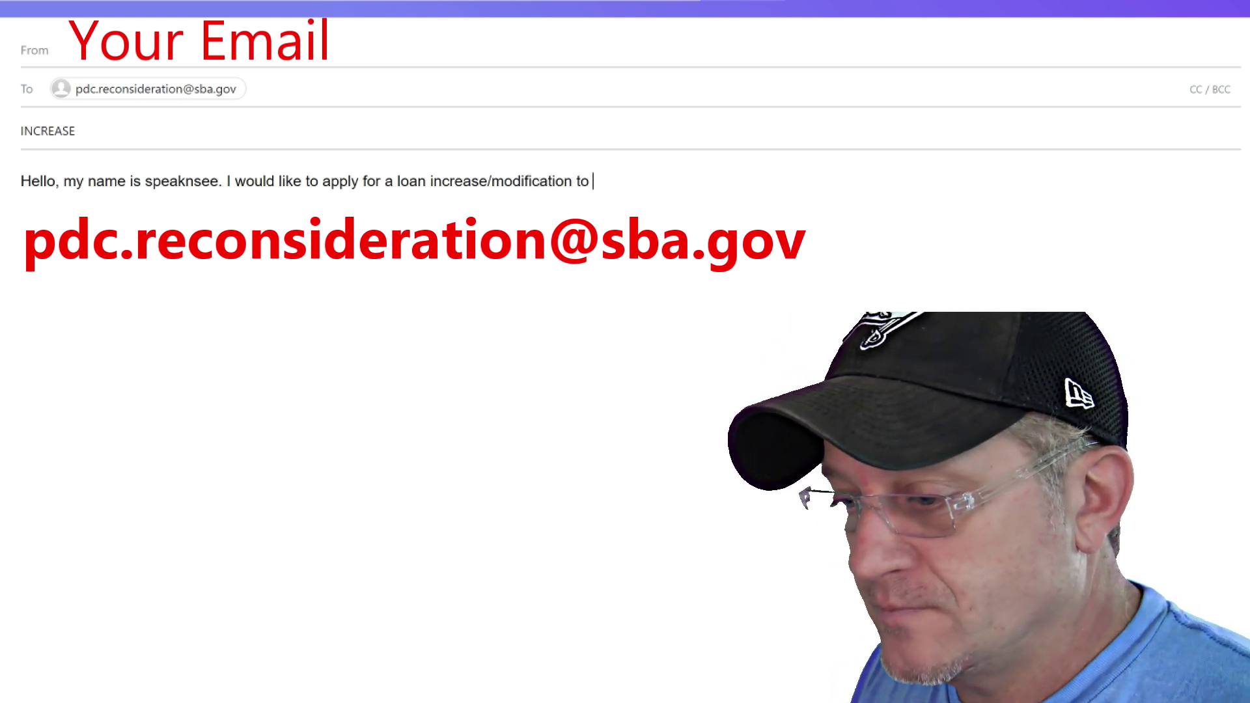
pyautogui.press('BackSpace')
pyautogui.press('BackSpace')
pyautogui.press('BackSpace')
pyautogui.press('BackSpace')
pyautogui.press('BackSpace')
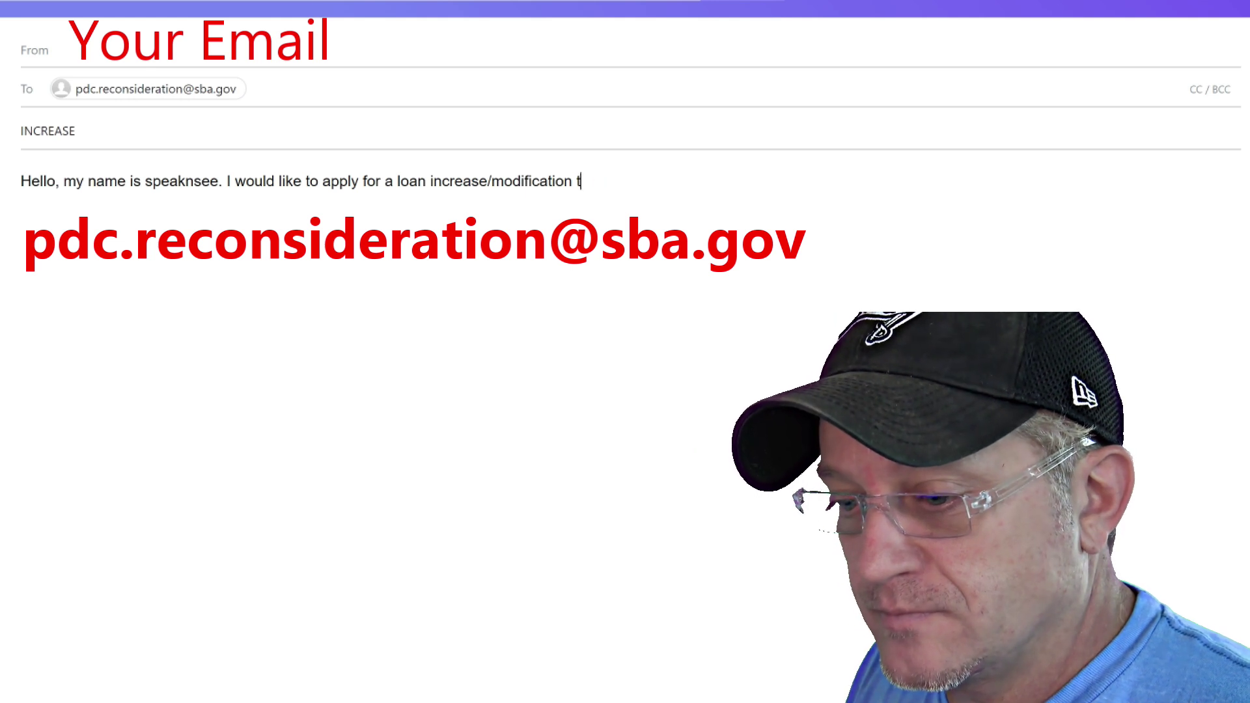
pyautogui.write('due to ')
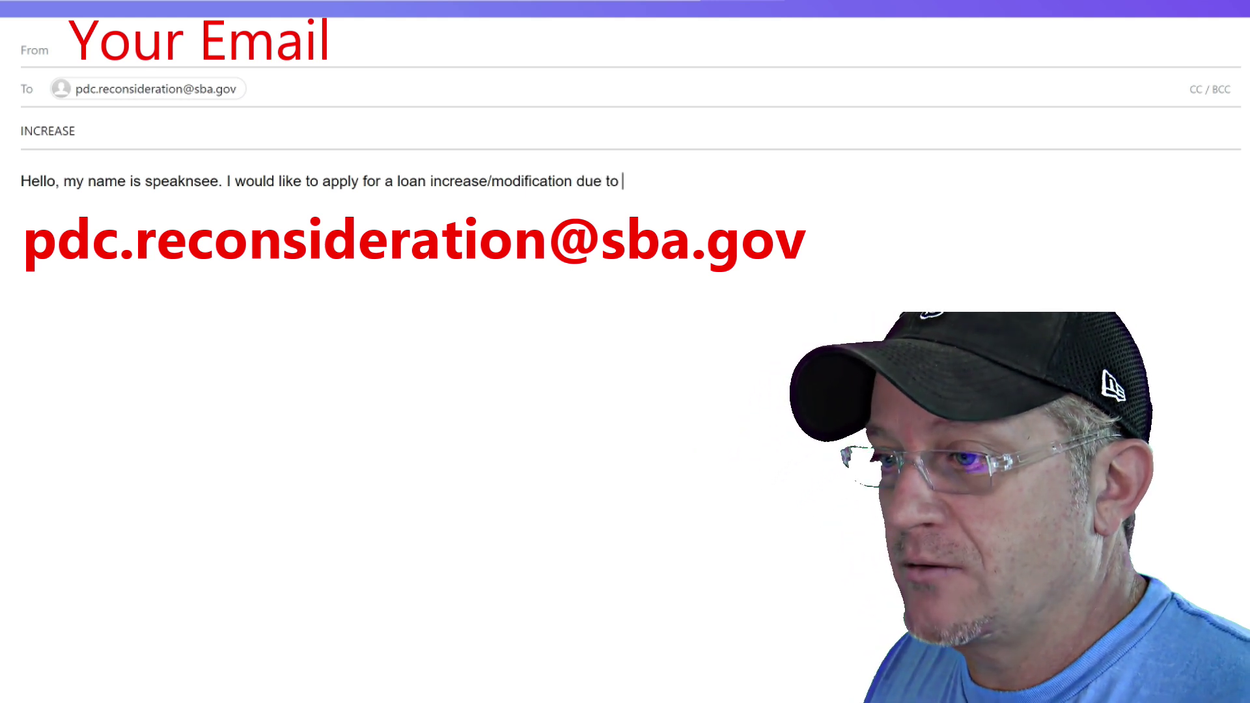
pyautogui.write('the lack of funds')
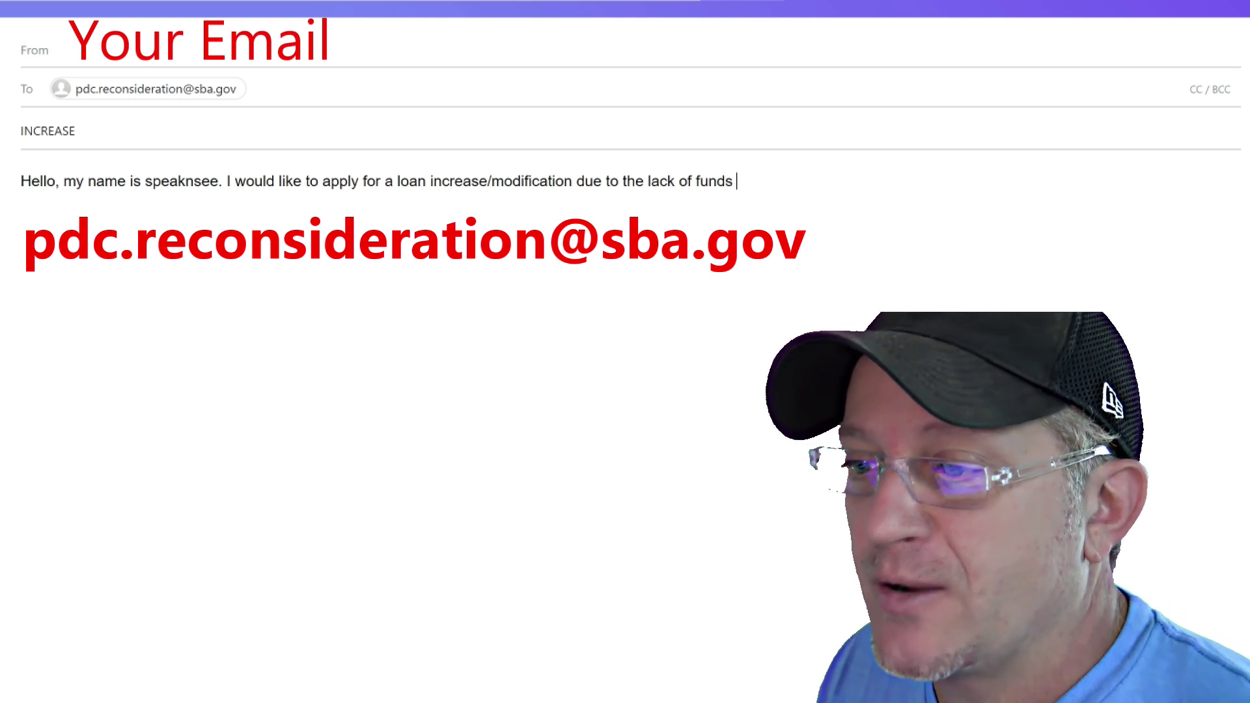
pyautogui.press('BackSpace')
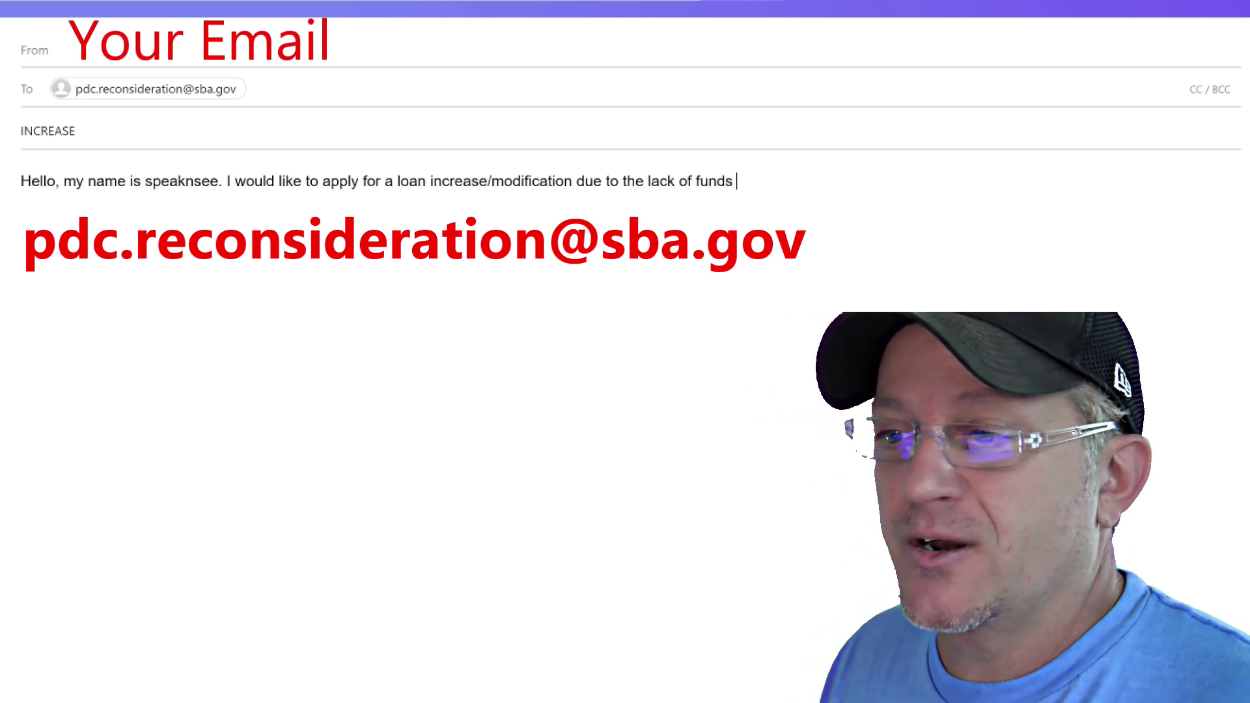
pyautogui.press('BackSpace')
pyautogui.press('BackSpace')
pyautogui.press('BackSpace')
pyautogui.press('BackSpace')
pyautogui.press('BackSpace')
pyautogui.press('BackSpace')
pyautogui.press('BackSpace')
pyautogui.press('BackSpace')
pyautogui.press('BackSpace')
pyautogui.press('BackSpace')
pyautogui.press('BackSpace')
pyautogui.press('BackSpace')
pyautogui.press('BackSpace')
pyautogui.press('BackSpace')
pyautogui.press('BackSpace')
pyautogui.press('BackSpace')
pyautogui.press('BackSpace')
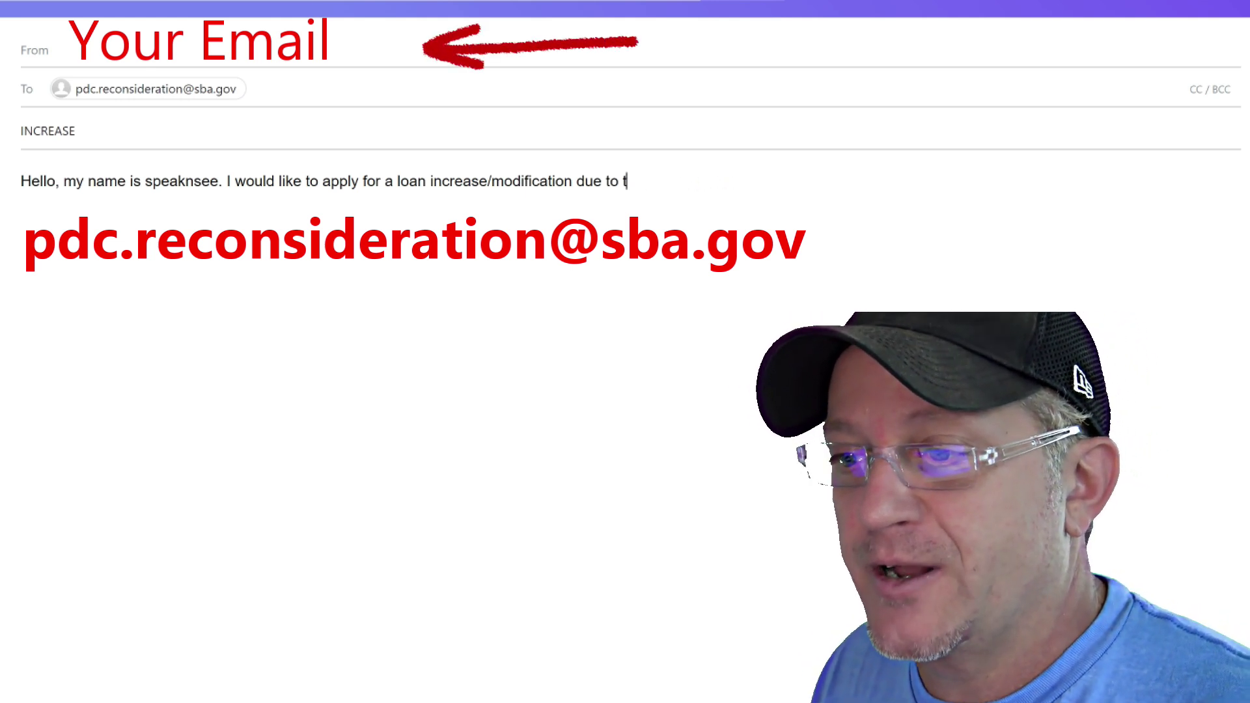
# - State the reason after "due to" as "our funds being exhausted"
pyautogui.write('my')
pyautogui.press('BackSpace')
pyautogui.press('BackSpace')
pyautogui.write('our fu')
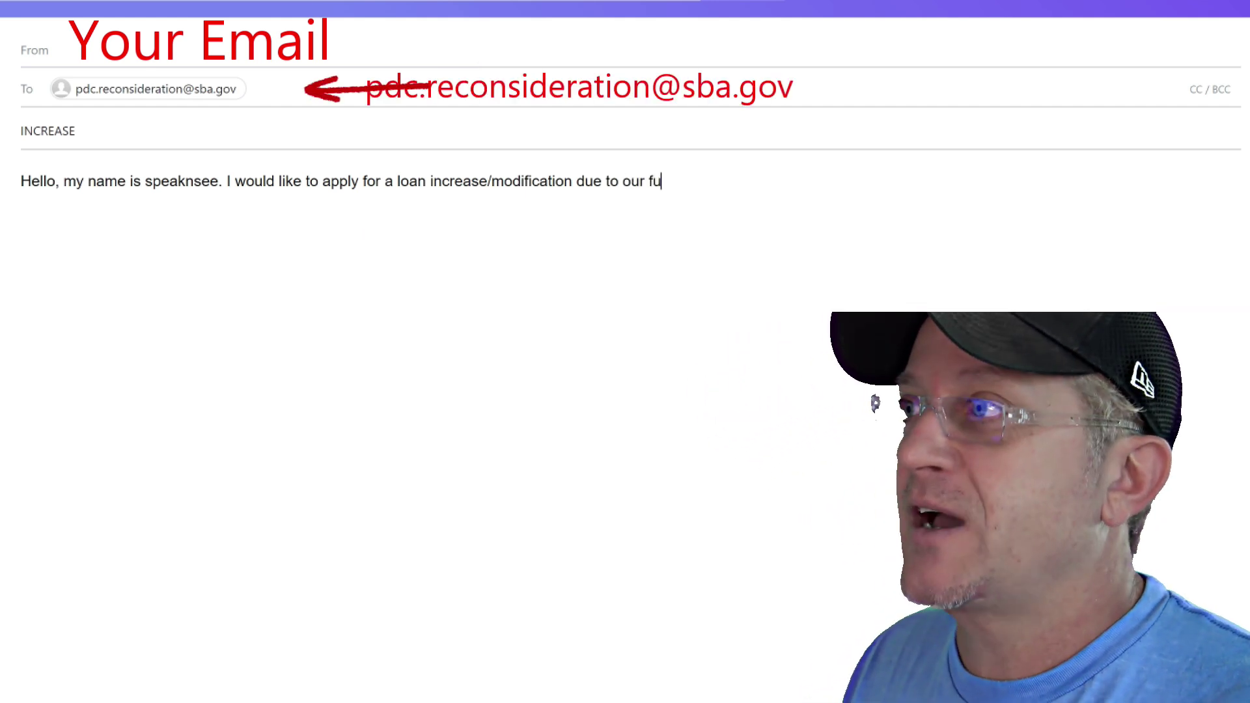
pyautogui.write('nds being e')
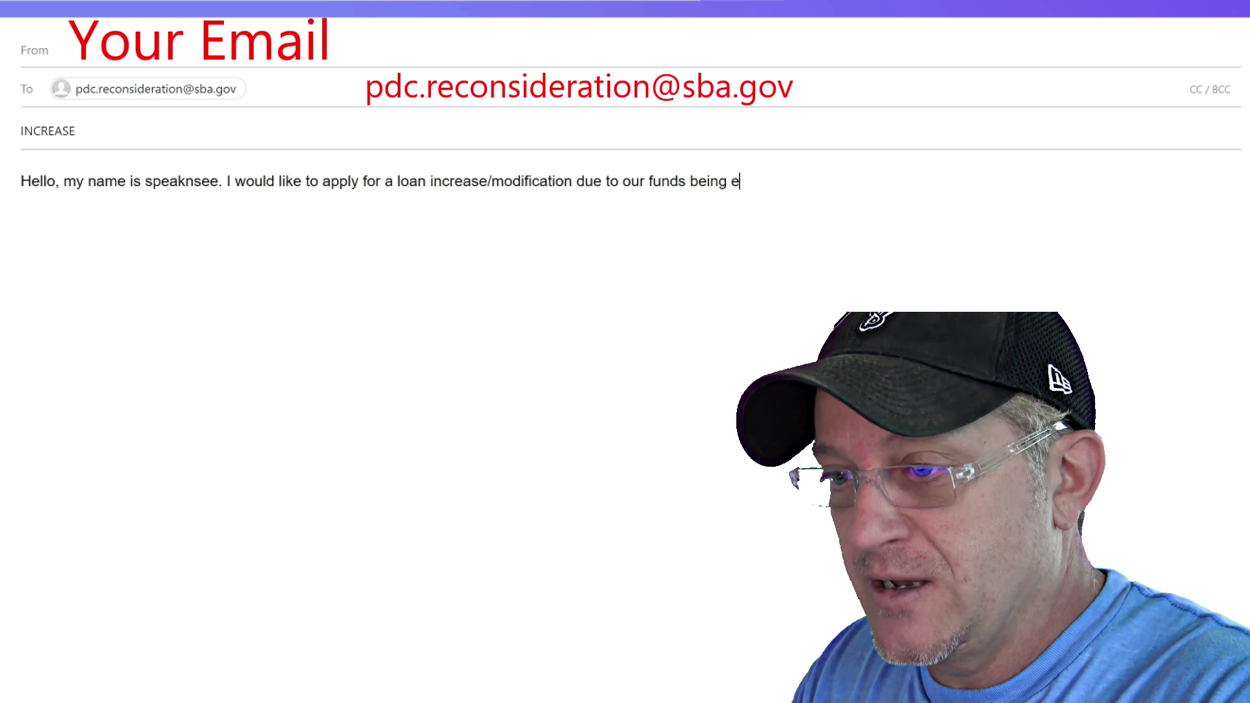
pyautogui.write('xhausted')
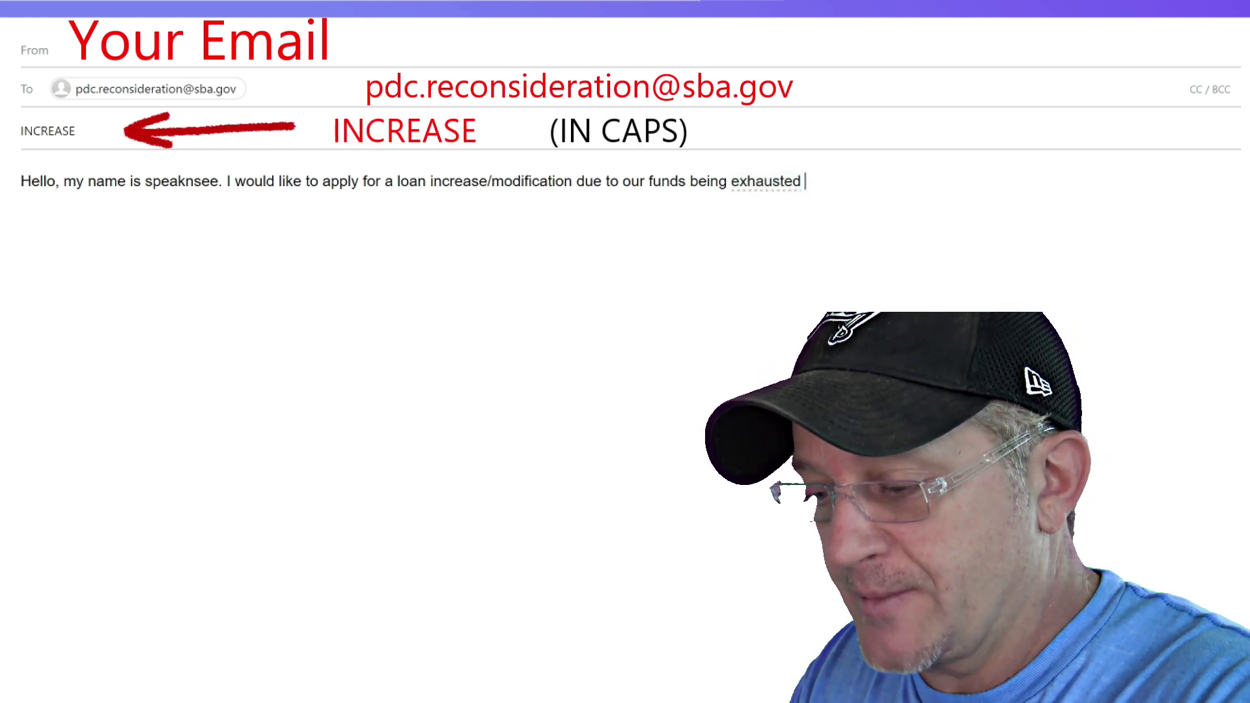
pyautogui.write(' from ')
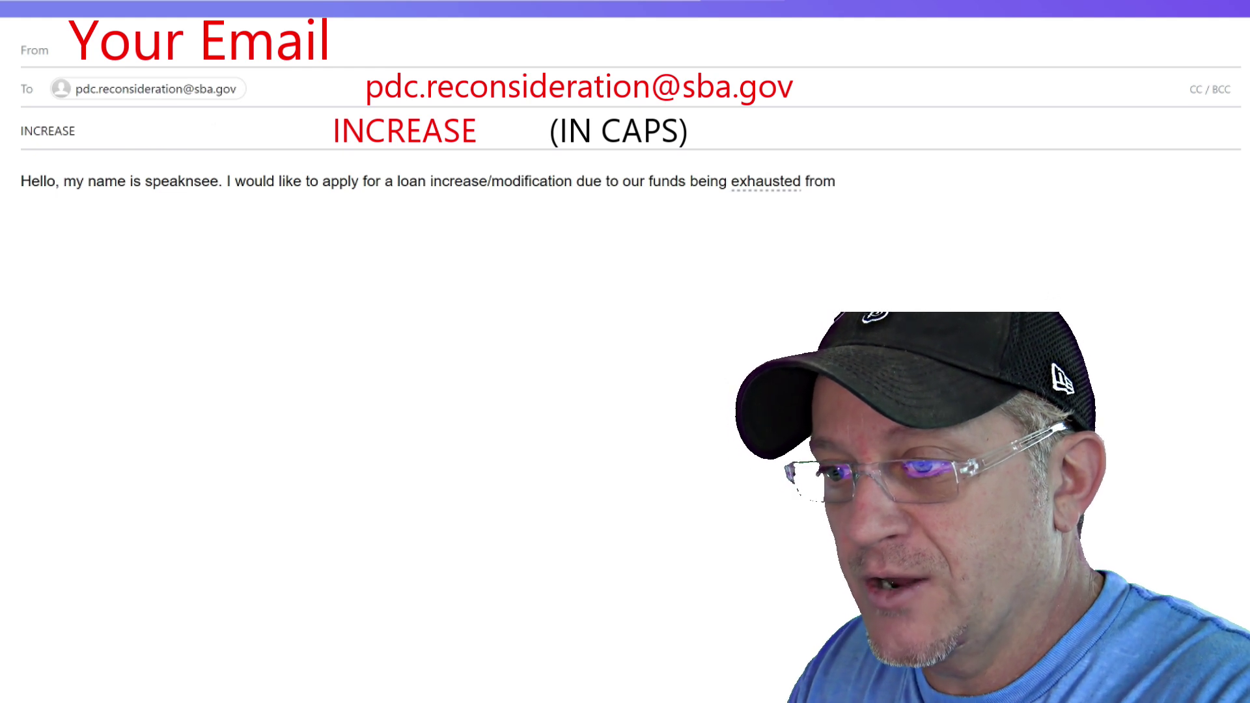
pyautogui.write('the first s')
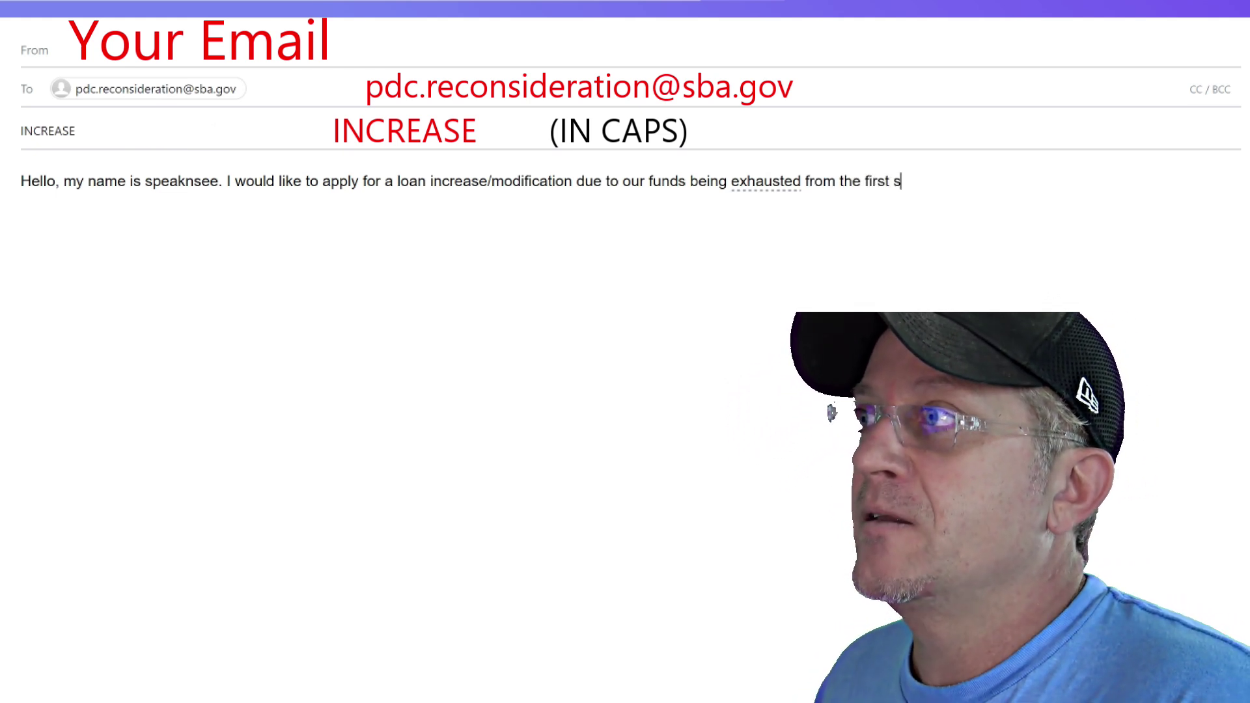
pyautogui.press('BackSpace')
pyautogui.write('rst rpo')
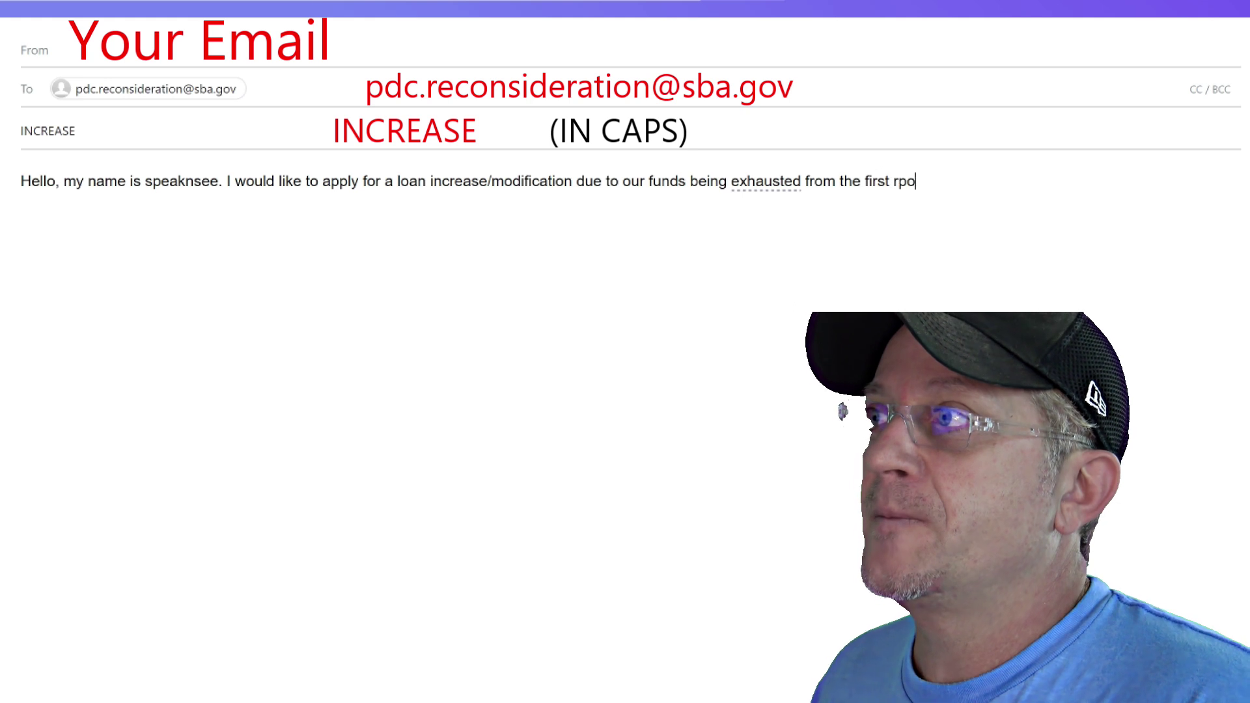
pyautogui.write('u')
pyautogui.press('BackSpace')
pyautogui.press('BackSpace')
pyautogui.press('BackSpace')
pyautogui.press('BackSpace')
pyautogui.press('BackSpace')
pyautogui.press('BackSpace')
pyautogui.press('BackSpace')
pyautogui.press('BackSpace')
pyautogui.press('BackSpace')
pyautogui.press('BackSpace')
pyautogui.press('BackSpace')
pyautogui.press('BackSpace')
pyautogui.press('BackSpace')
pyautogui.press('BackSpace')
pyautogui.press('BackSpace')
pyautogui.press('BackSpace')
pyautogui.press('BackSpace')
pyautogui.press('BackSpace')
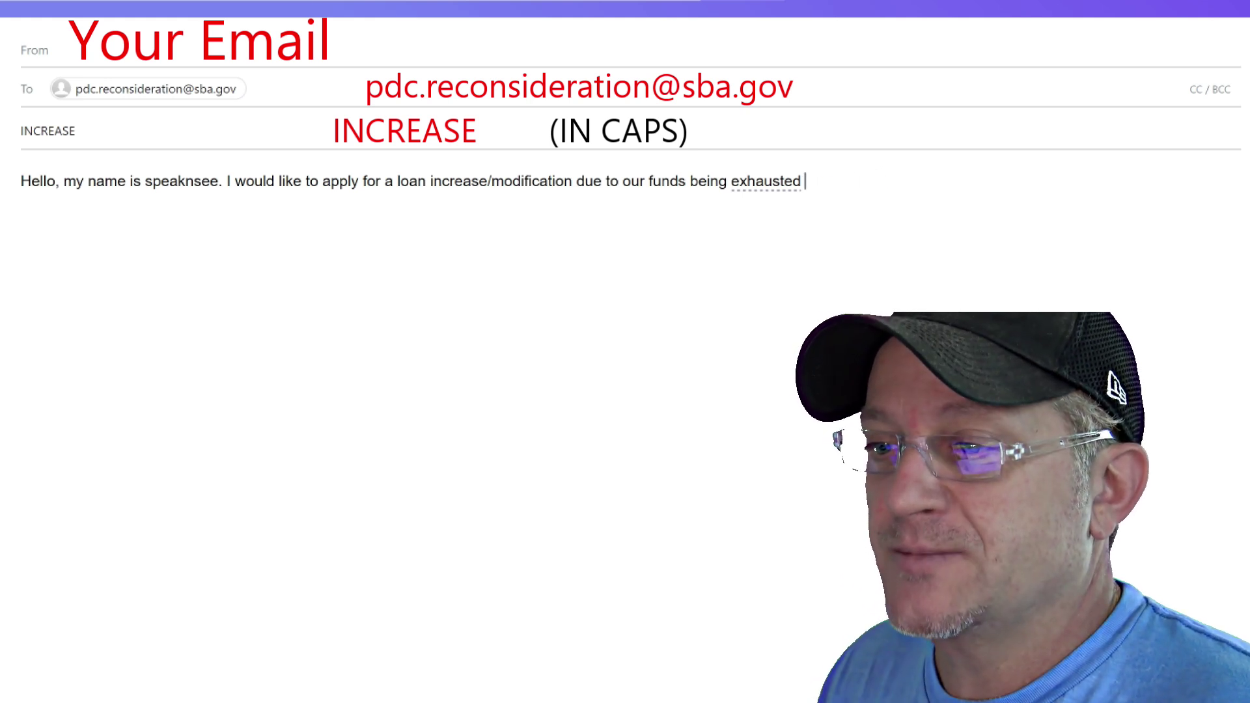
# - Continue the sentence after "exhausted" with "for payroll"
pyautogui.write('form')
pyautogui.press('BackSpace')
pyautogui.press('BackSpace')
pyautogui.press('BackSpace')
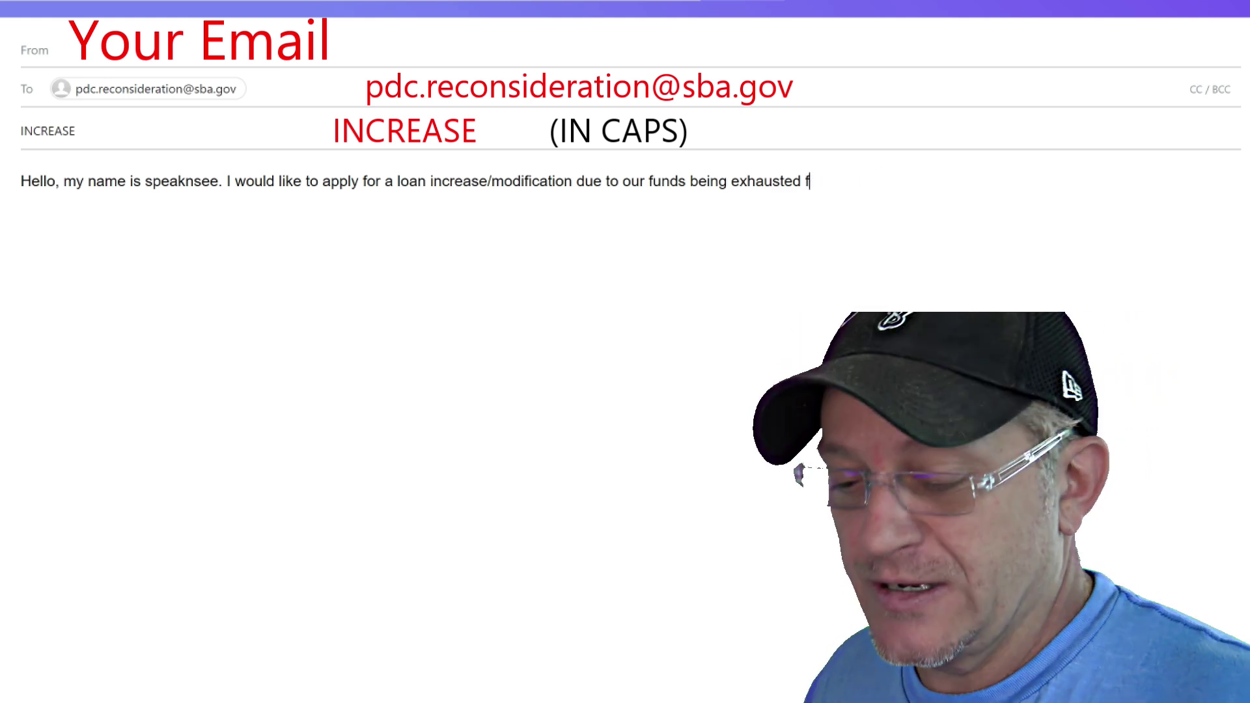
pyautogui.write('or pay')
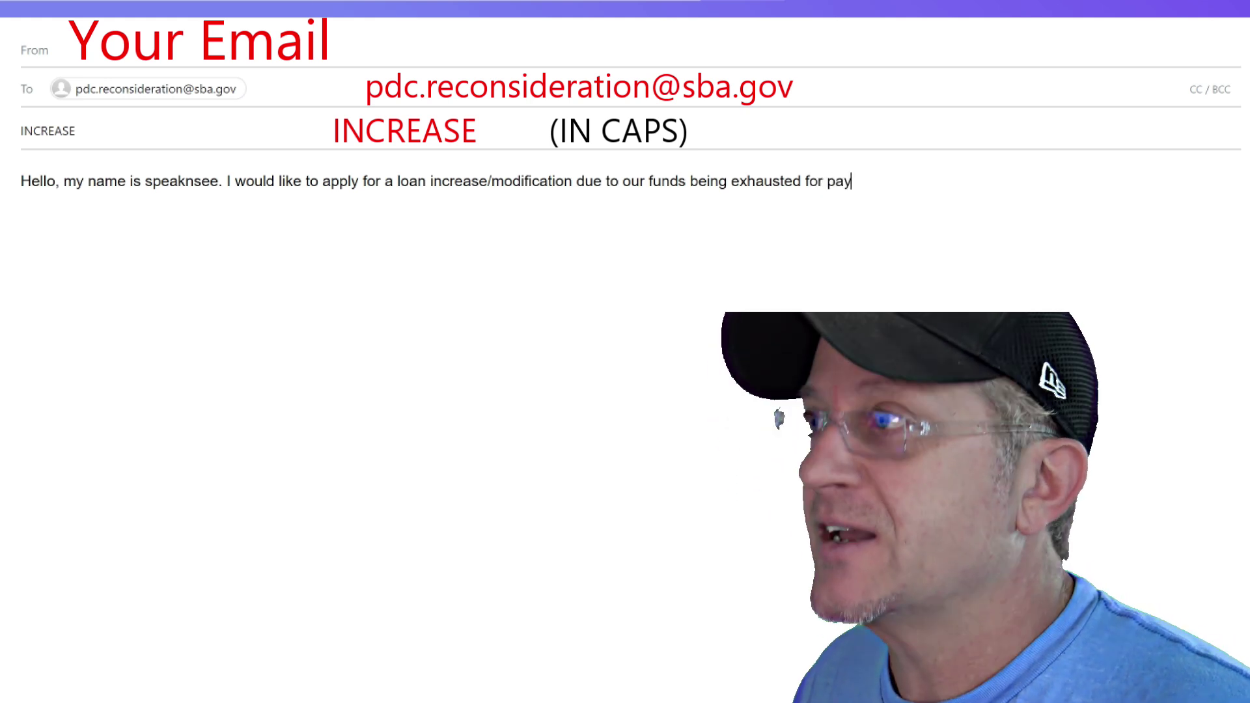
pyautogui.write('roll')
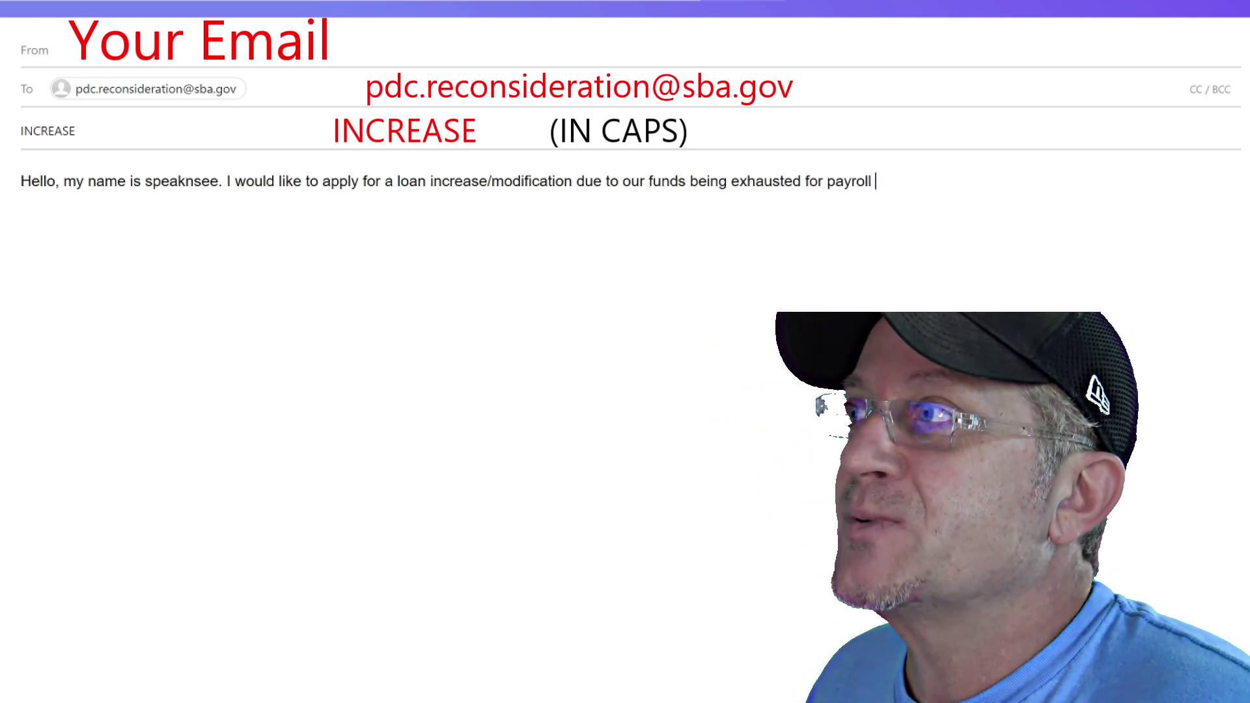
# - Extend the list of expenses after "payroll" in the email body with ", rent, utilities"
pyautogui.write(', rea')
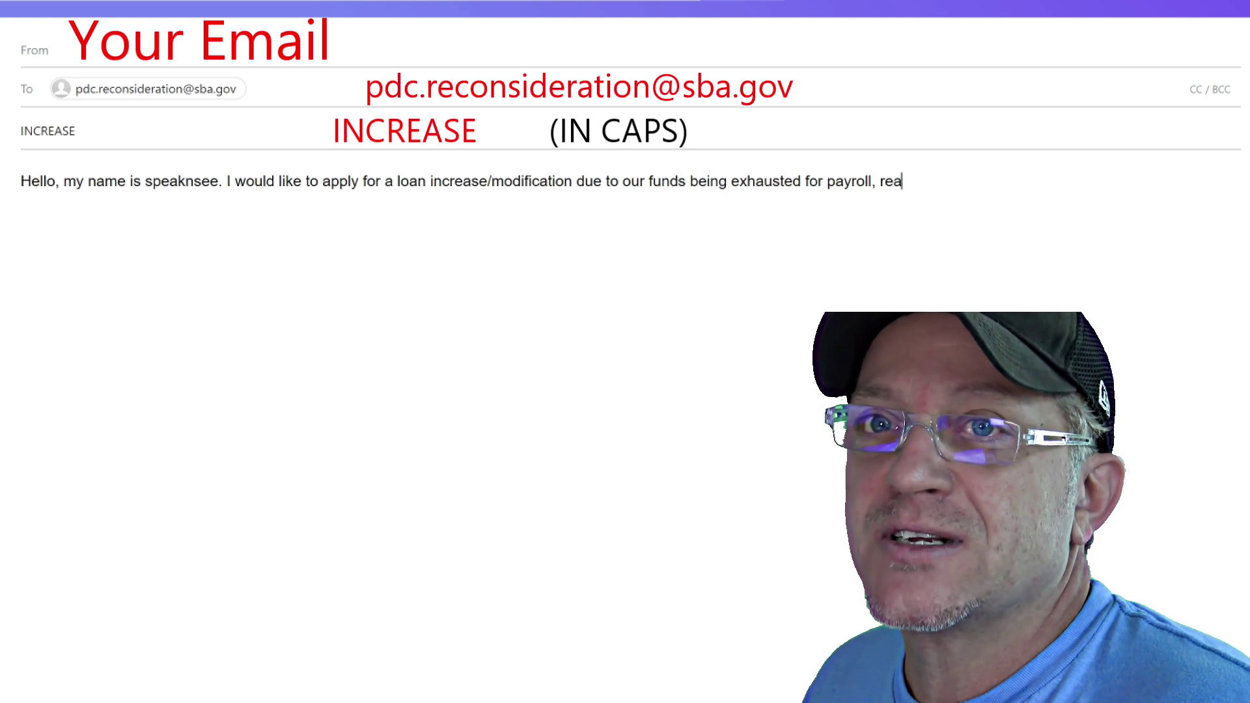
pyautogui.press('BackSpace')
pyautogui.write('nt and ')
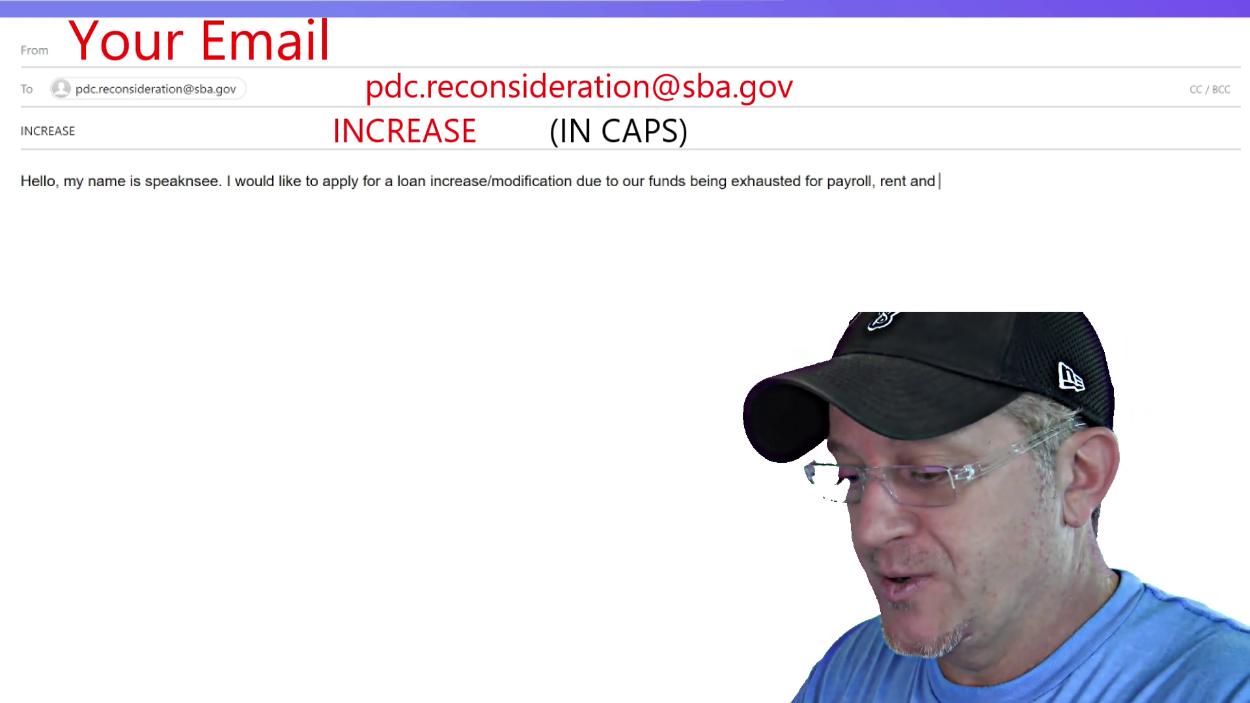
pyautogui.write('utile')
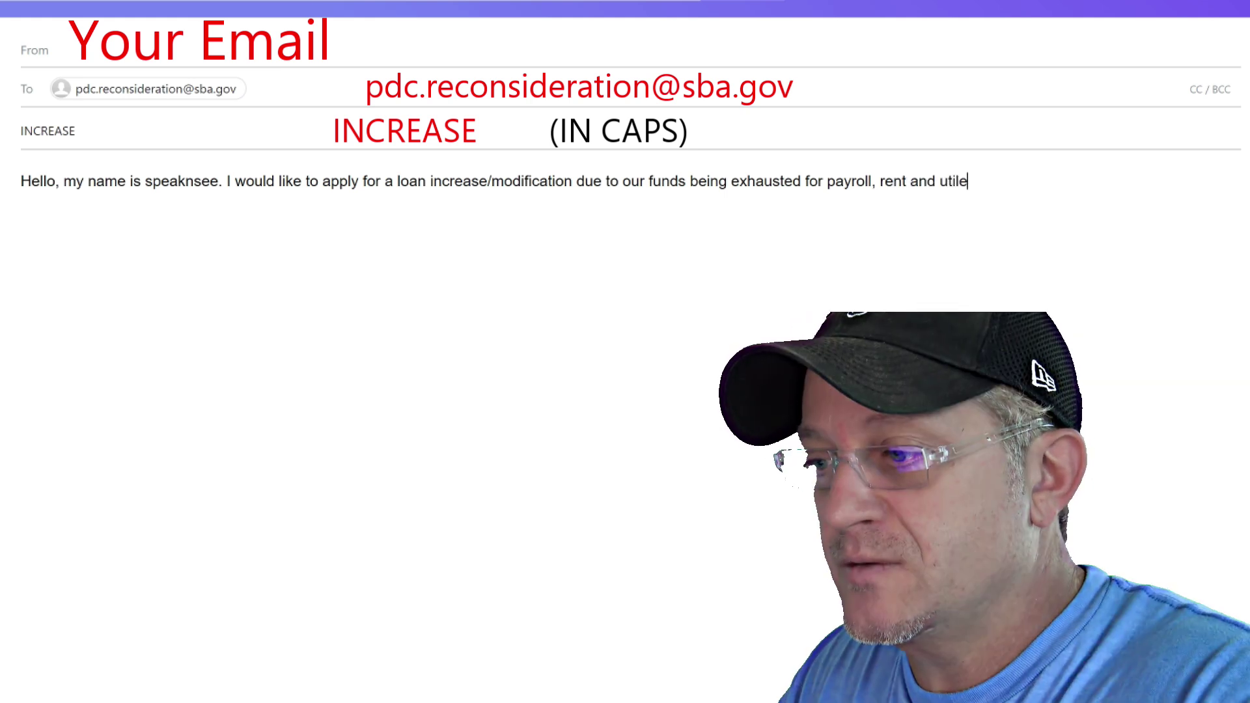
pyautogui.press('BackSpace')
pyautogui.press('BackSpace')
pyautogui.press('BackSpace')
pyautogui.press('BackSpace')
pyautogui.press('BackSpace')
pyautogui.press('BackSpace')
pyautogui.press('BackSpace')
pyautogui.press('BackSpace')
pyautogui.press('BackSpace')
pyautogui.press('BackSpace')
pyautogui.write('nt, utiol')
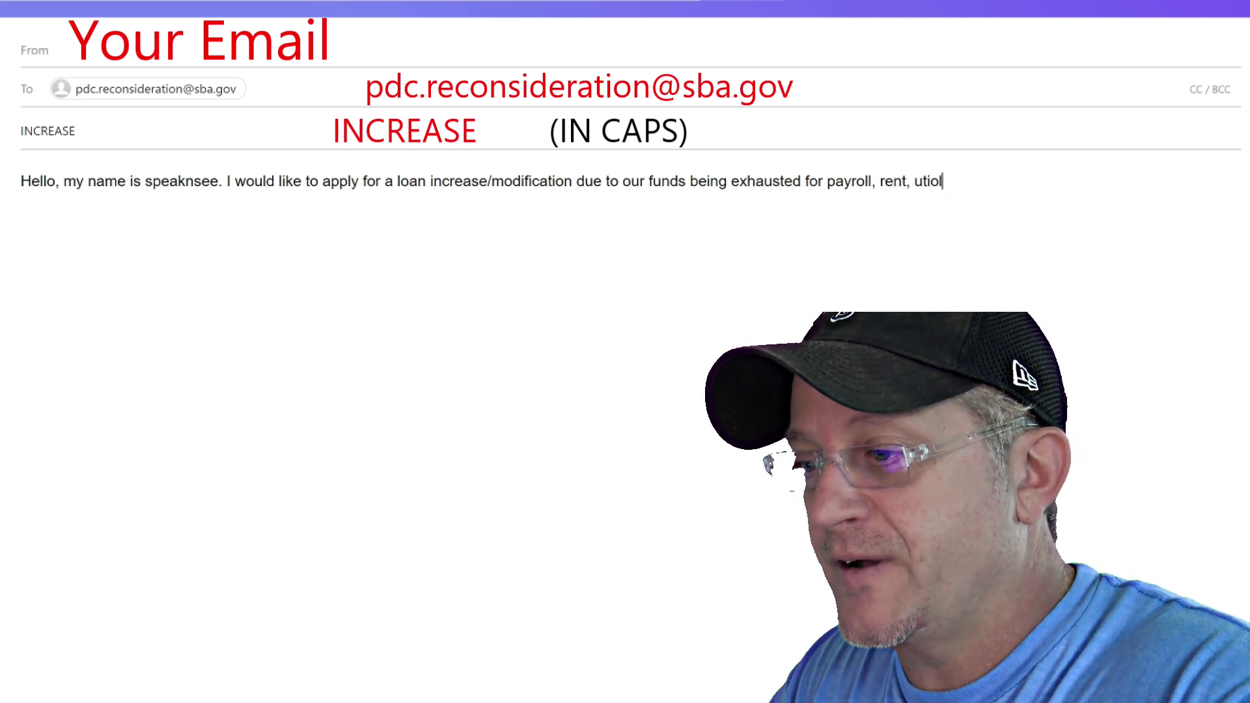
pyautogui.write('litie')
pyautogui.press('BackSpace')
pyautogui.press('BackSpace')
pyautogui.write('e')
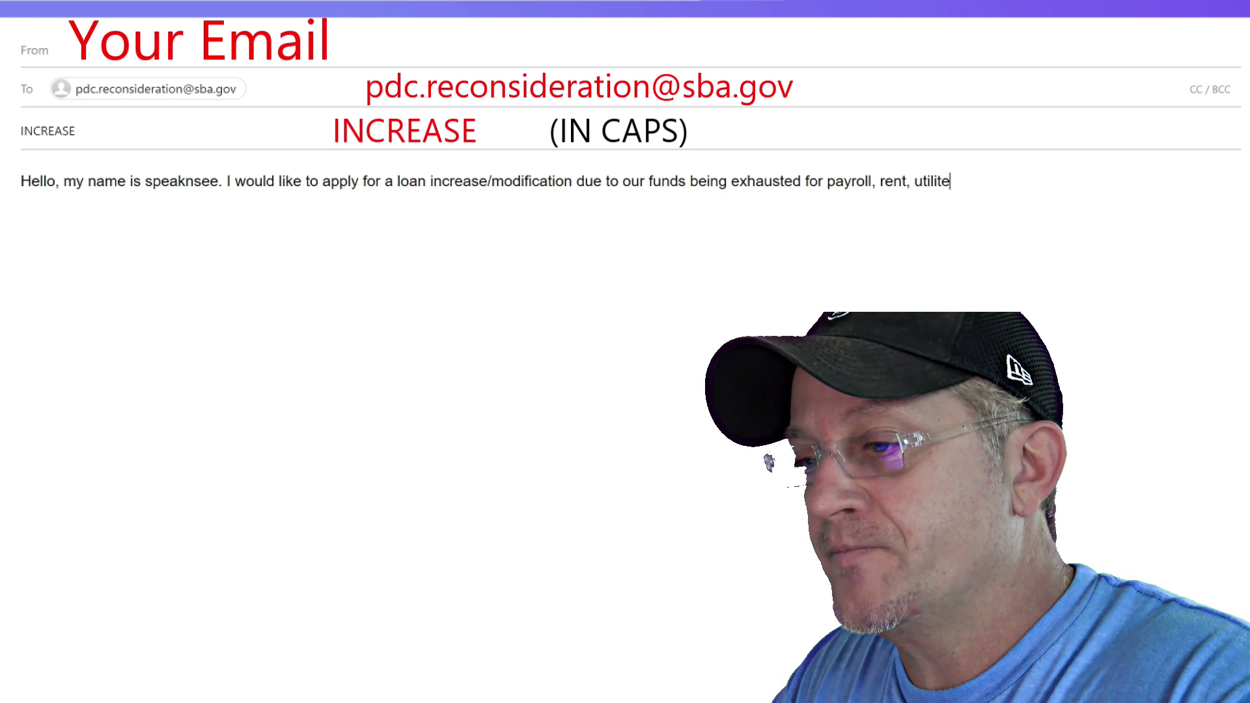
pyautogui.press('BackSpace')
pyautogui.write('ies')
# - Replace "for payroll, rent, utilities" after "exhausted" in the email body with "from the first round"
pyautogui.press('BackSpace')
pyautogui.press('BackSpace')
pyautogui.press('BackSpace')
pyautogui.press('BackSpace')
pyautogui.press('BackSpace')
pyautogui.press('BackSpace')
pyautogui.press('BackSpace')
pyautogui.press('BackSpace')
pyautogui.press('BackSpace')
pyautogui.press('BackSpace')
pyautogui.press('BackSpace')
pyautogui.press('BackSpace')
pyautogui.press('BackSpace')
pyautogui.press('BackSpace')
pyautogui.press('BackSpace')
pyautogui.press('BackSpace')
pyautogui.press('BackSpace')
pyautogui.press('BackSpace')
pyautogui.press('BackSpace')
pyautogui.press('BackSpace')
pyautogui.write('d')
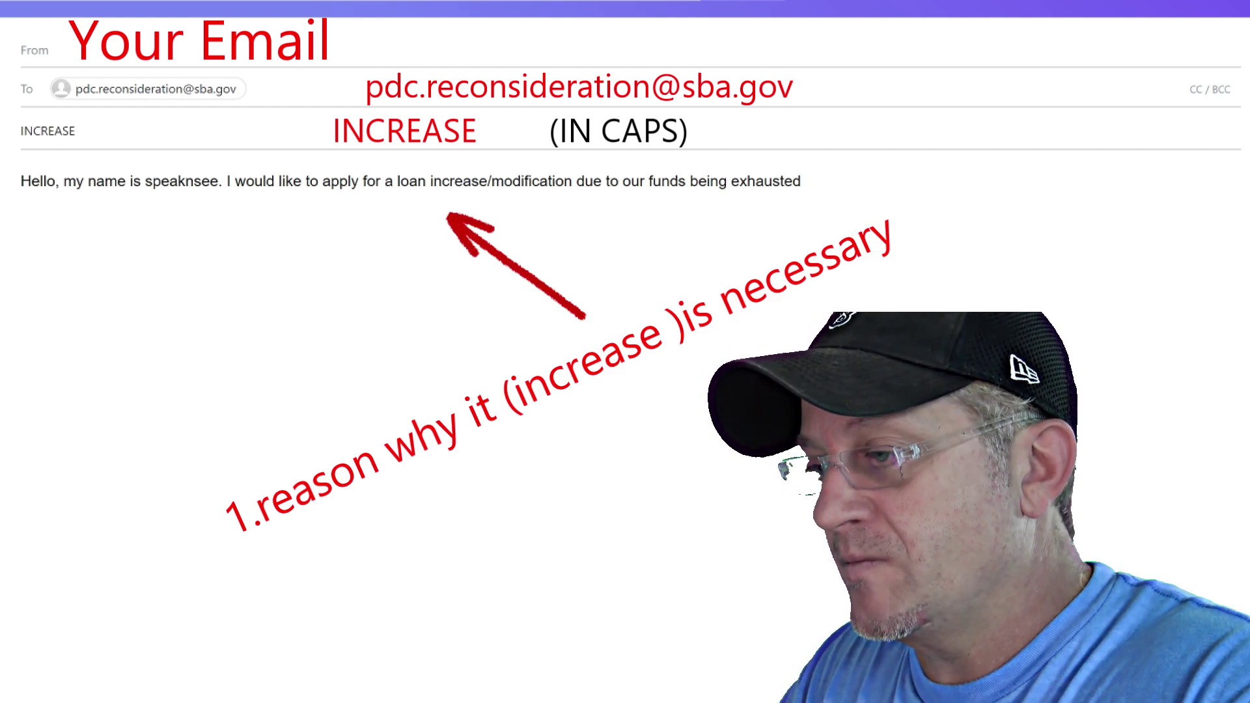
pyautogui.write('from ')
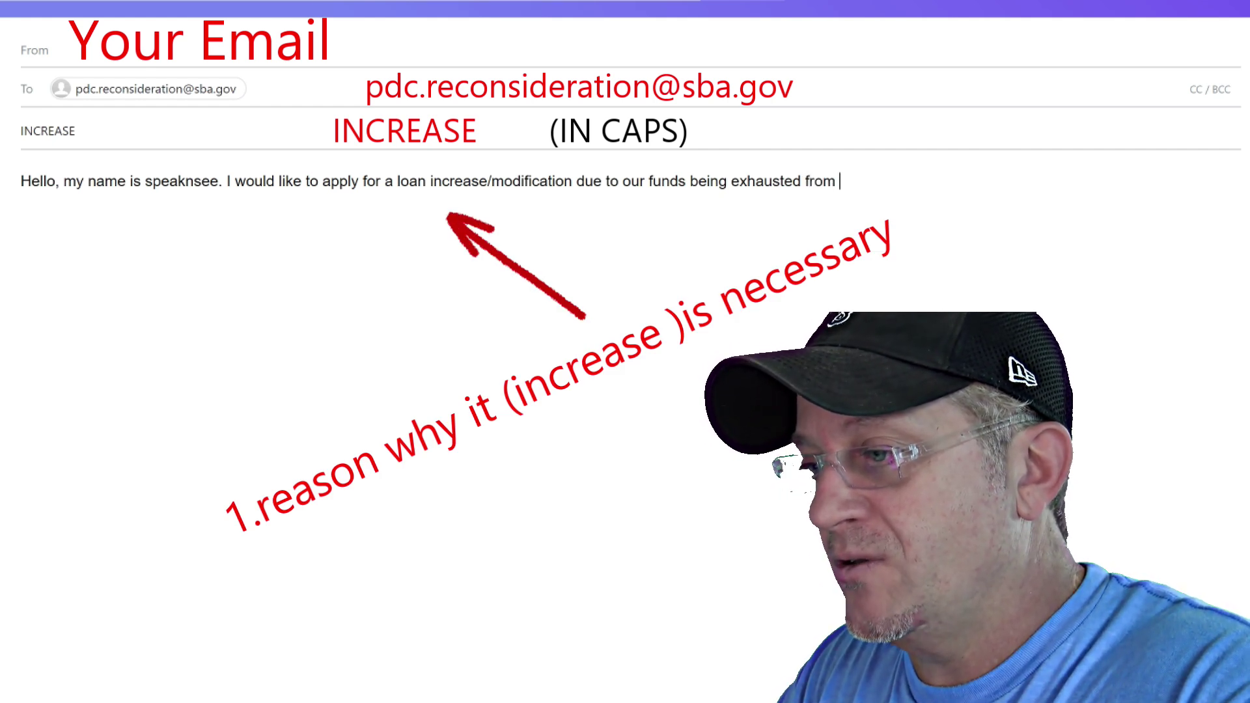
pyautogui.write('the first round.')
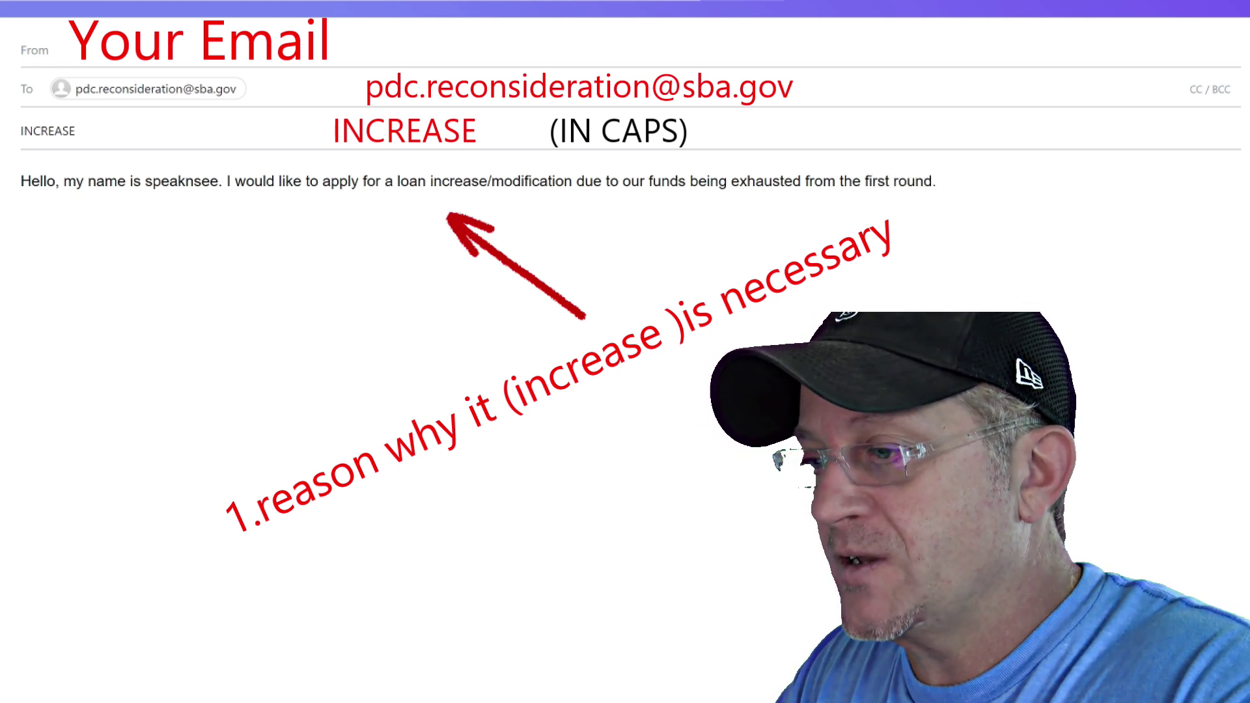
# - Finish the sentence after "first round" with "with payroll, rent, utilities etc." and start a new line
pyautogui.write(' with pay')
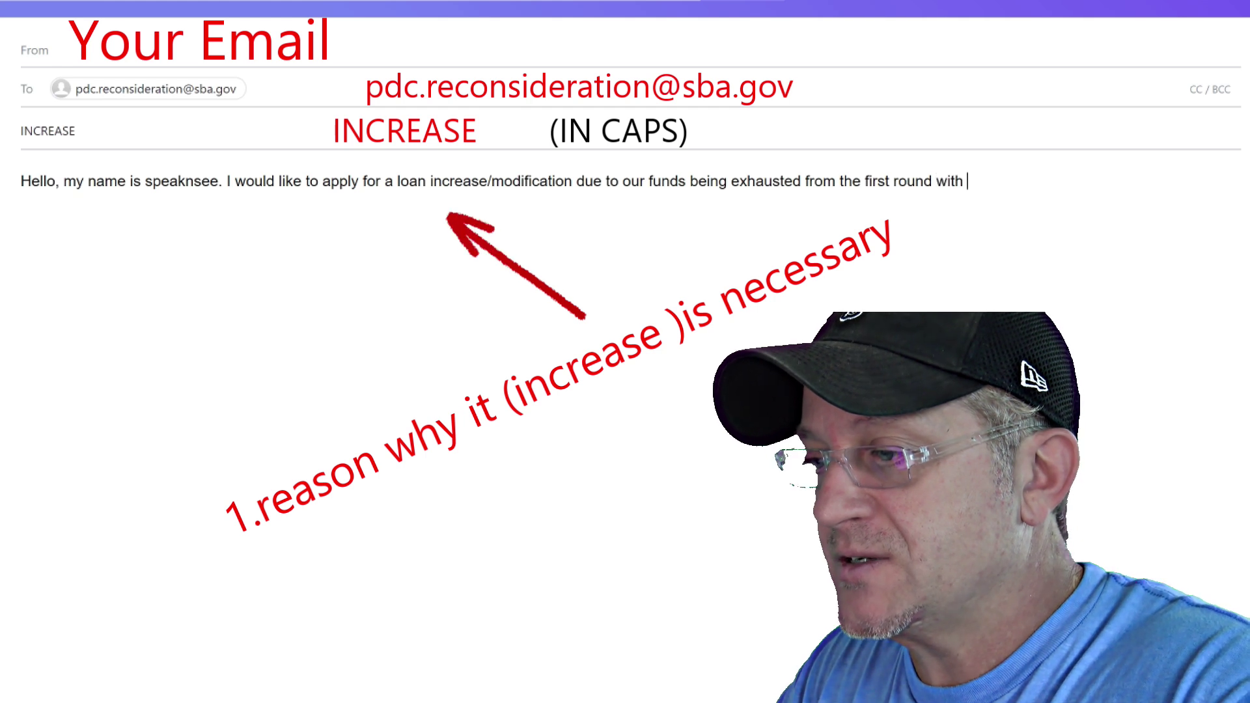
pyautogui.write('roll, rent, utilities etc.')
pyautogui.press('Return')
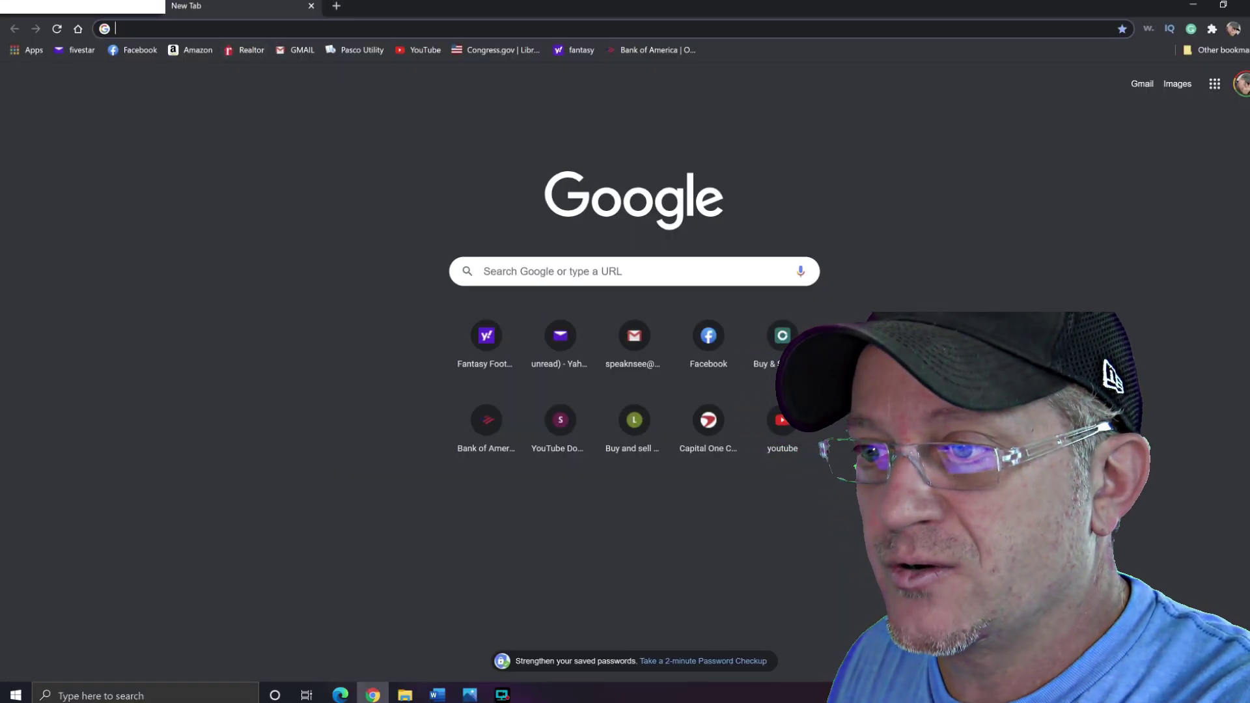
# - Switch to a new Chrome tab and search Google for "4506t form"
pyautogui.write('45')
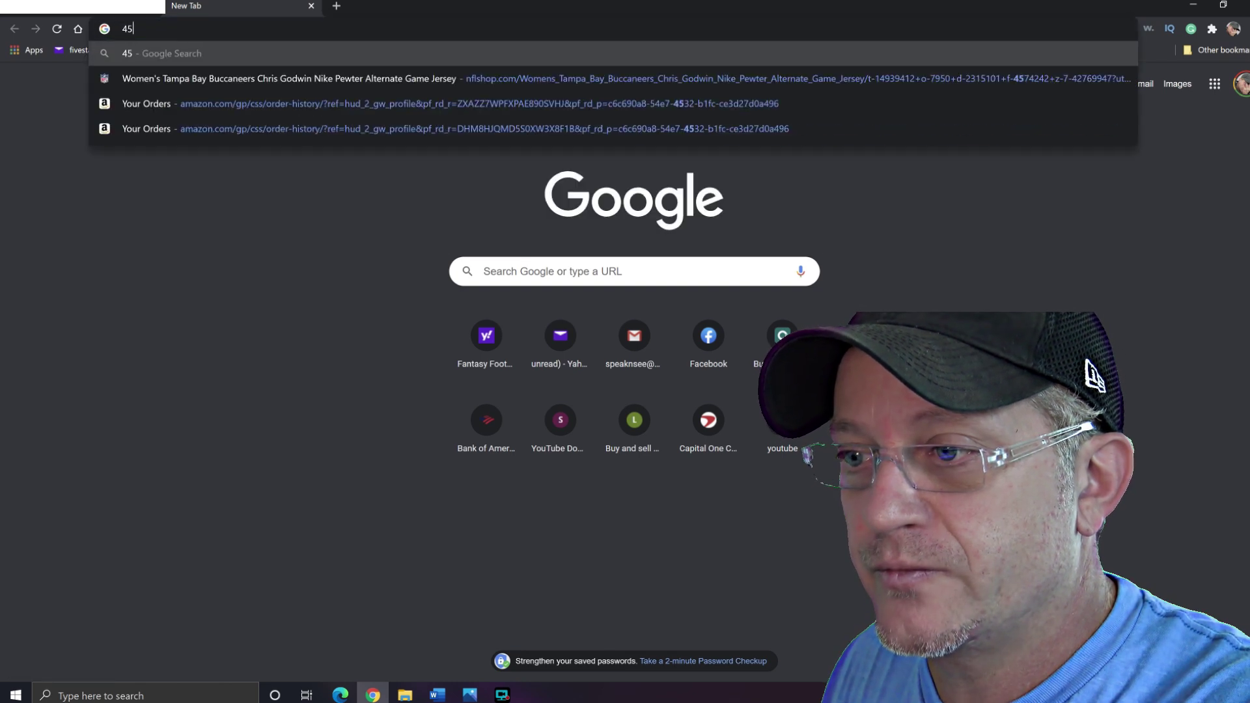
pyautogui.write('06')
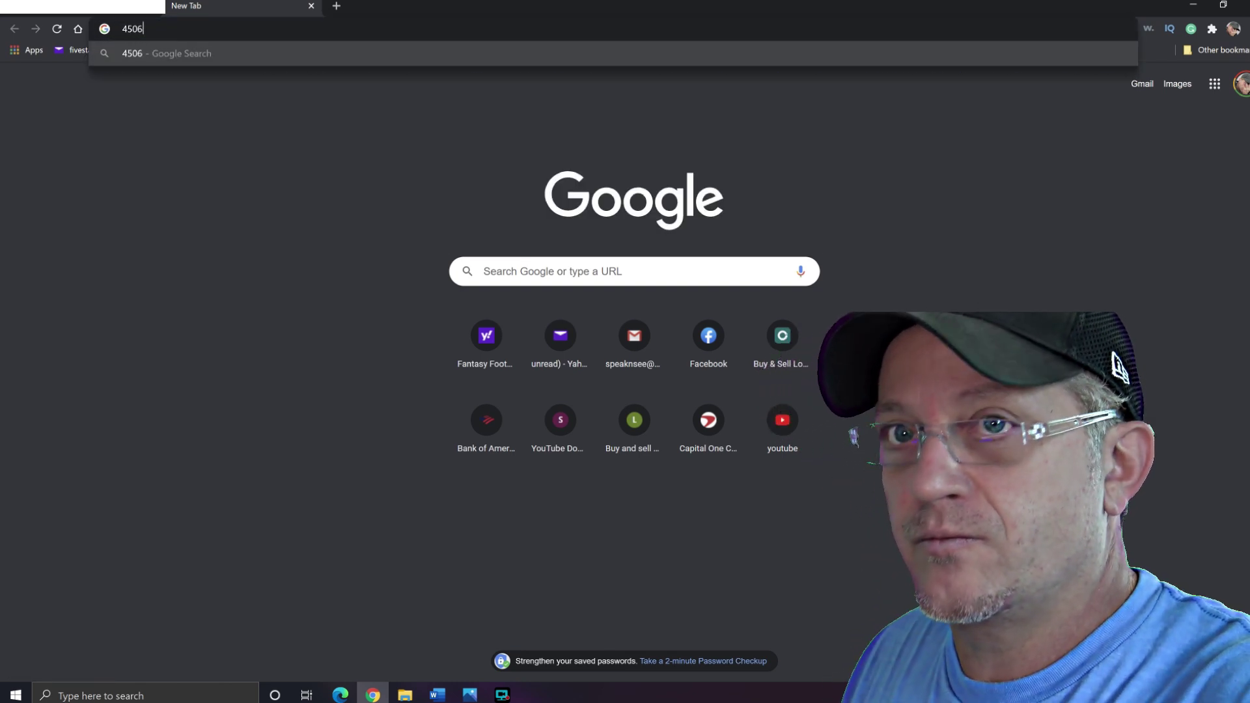
pyautogui.write('t form')
pyautogui.press('Return')
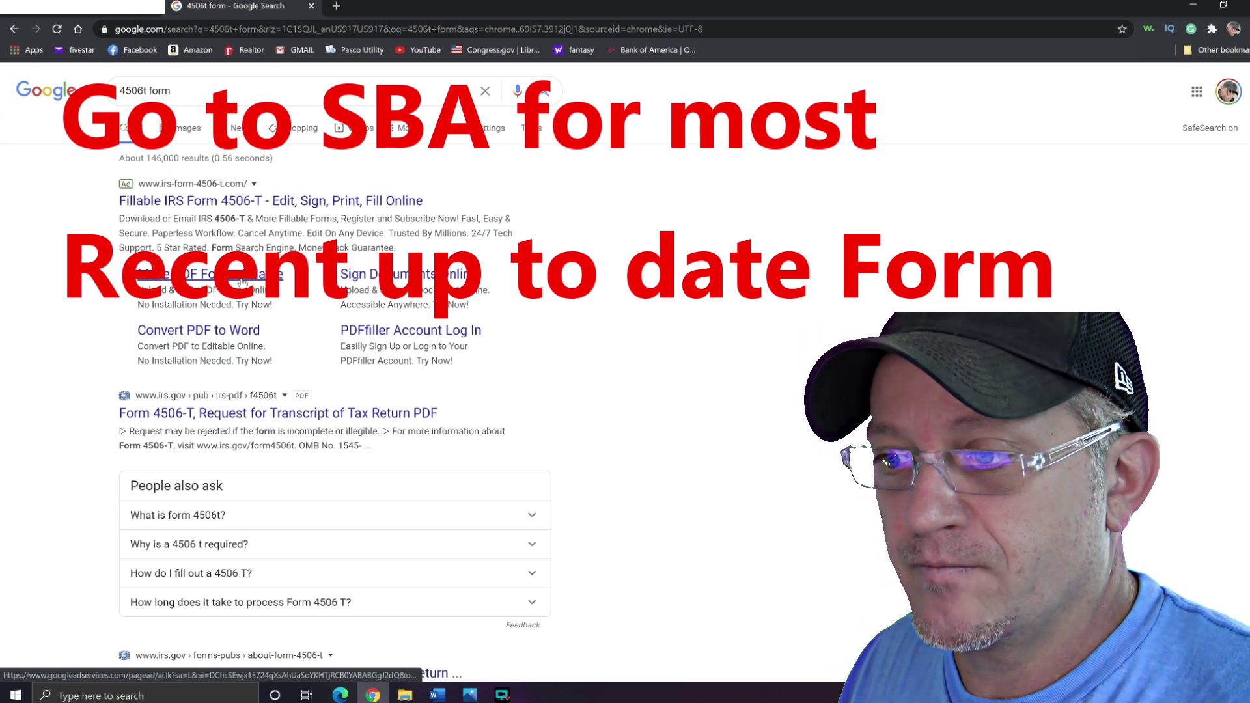
# - Open the "Fillable IRS Form 4506-T" search result and request the form from that site
pyautogui.click(289, 202)
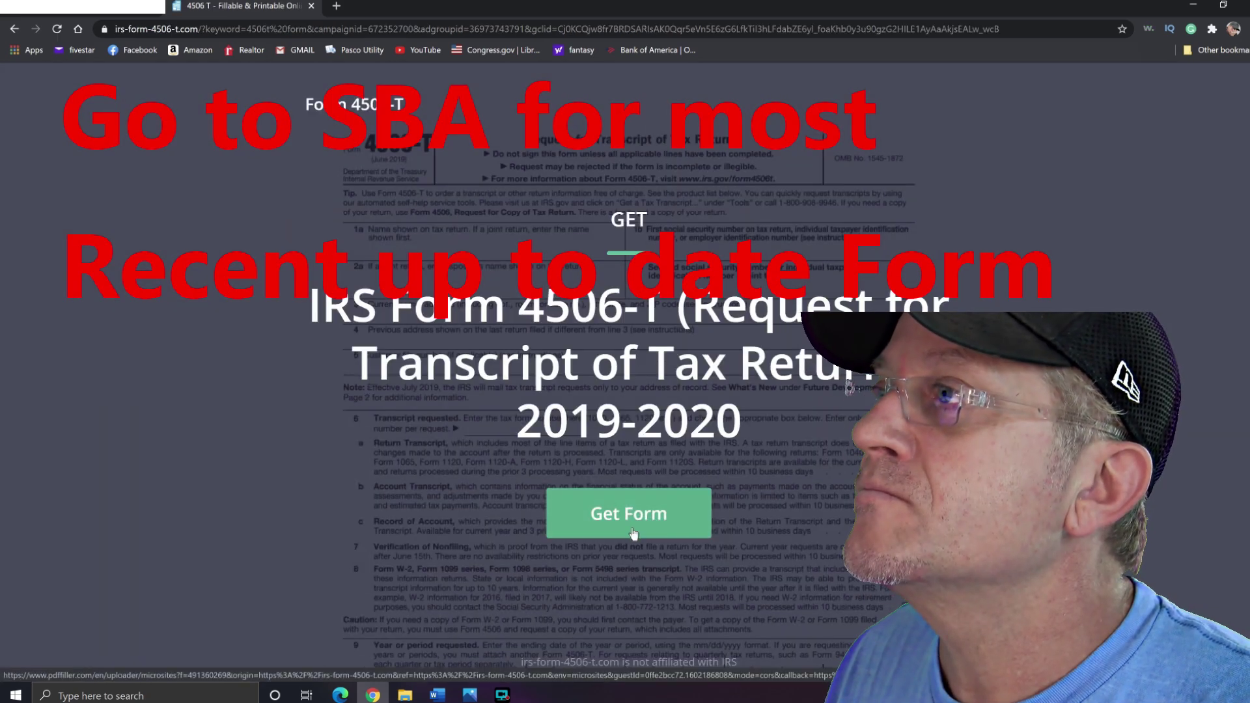
pyautogui.click(629, 514)
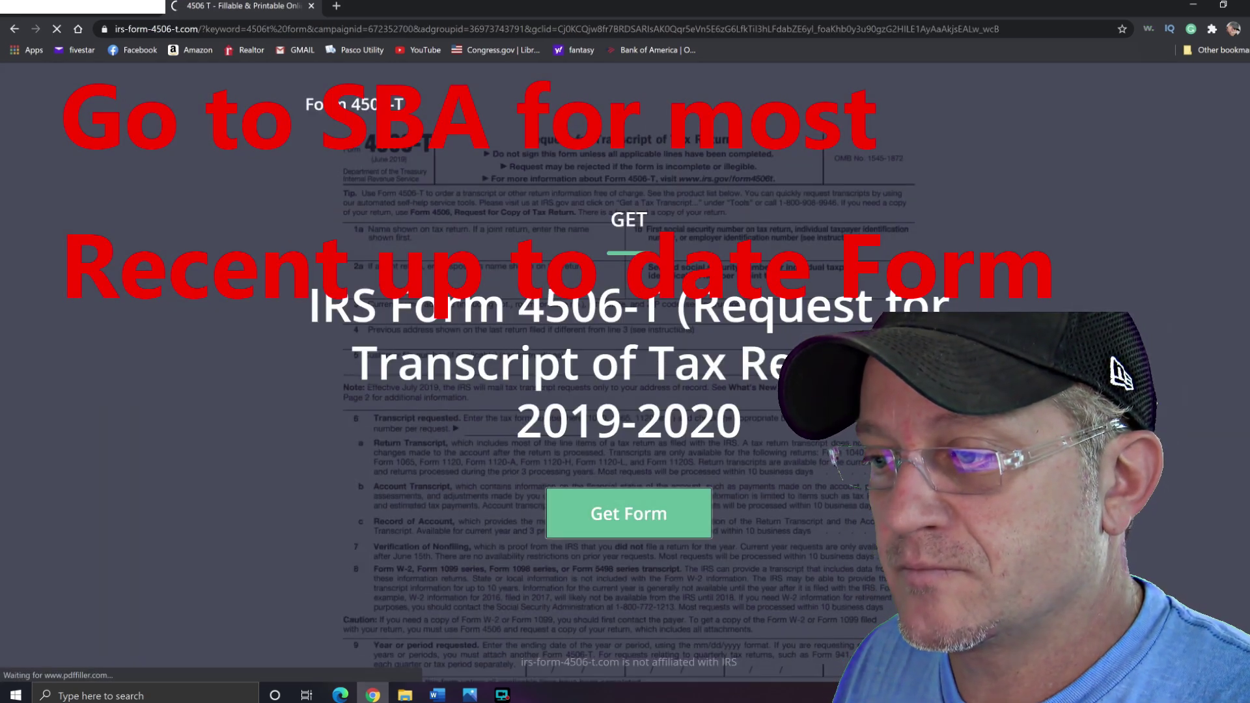